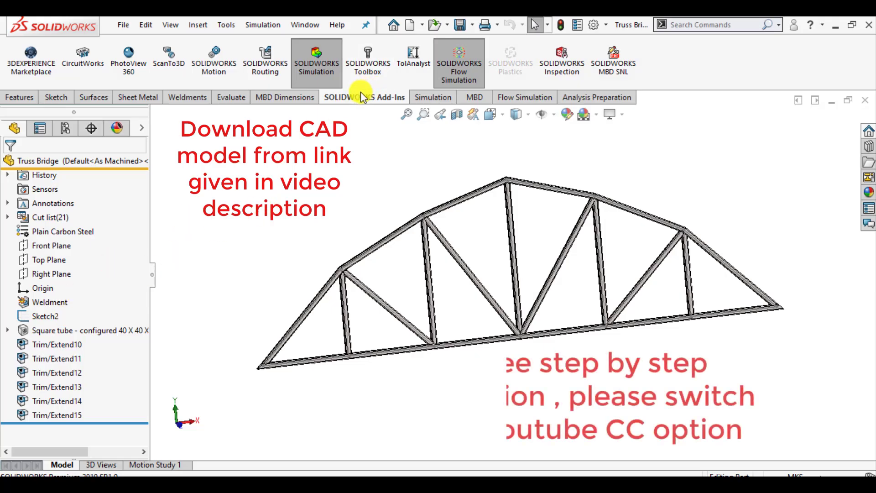
- Create a new static simulation study named "Truss Bridge"
left_click(429, 97)
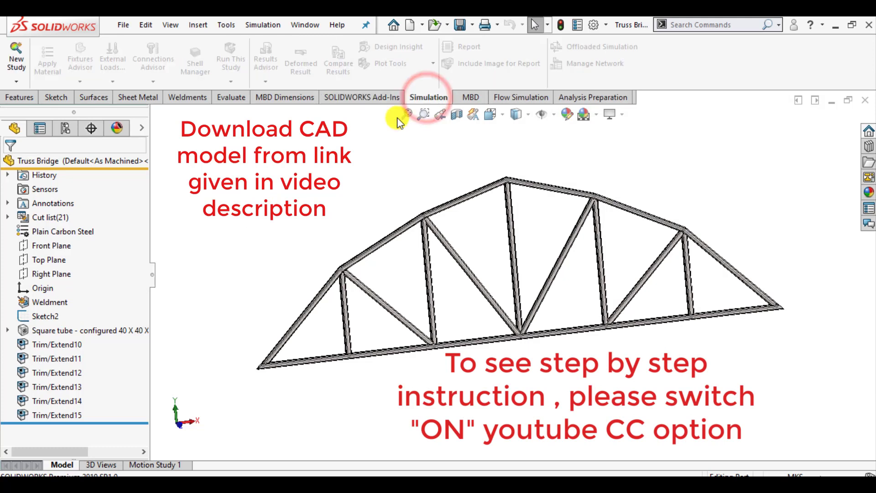
left_click(16, 59)
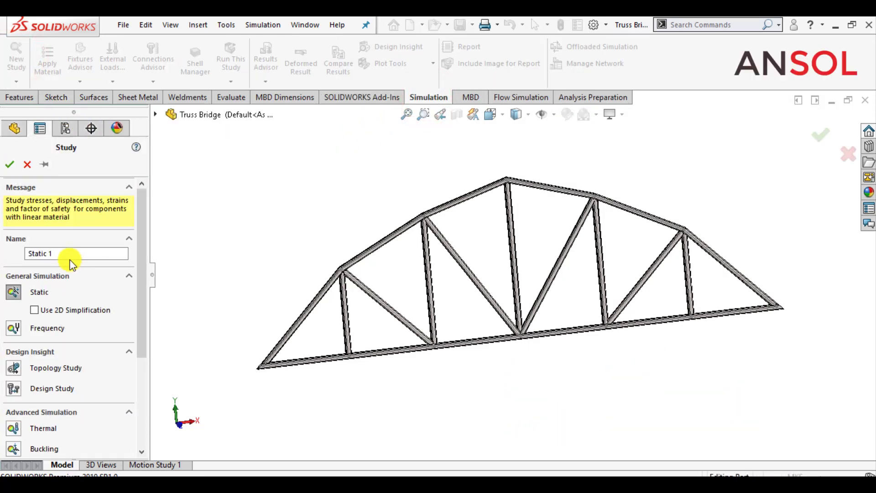
left_click_drag(65, 254, 1, 255)
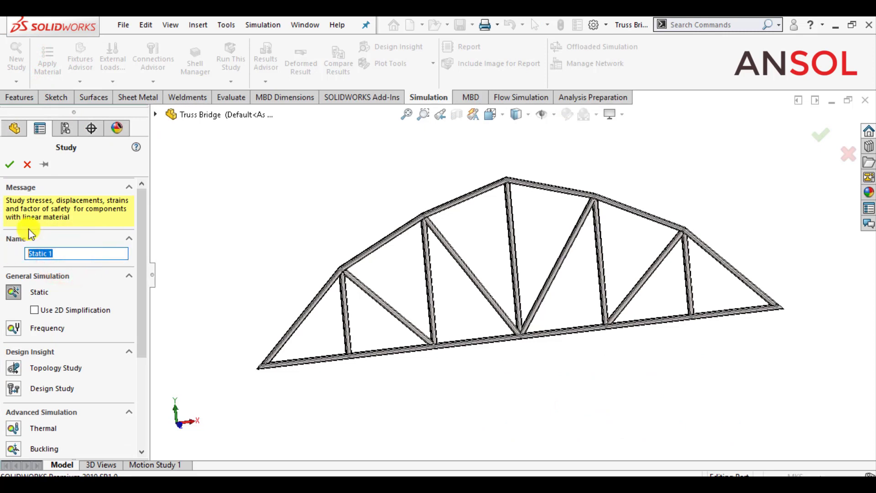
type("Truss Brid")
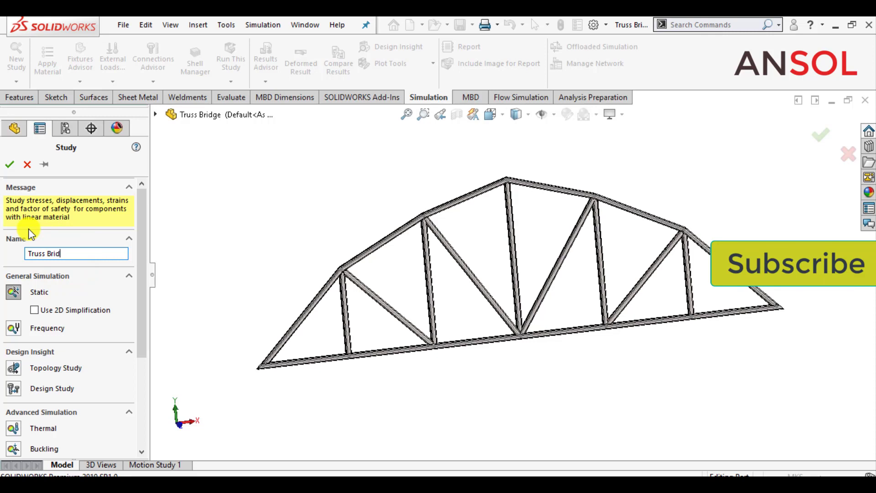
type("ge")
key("Return")
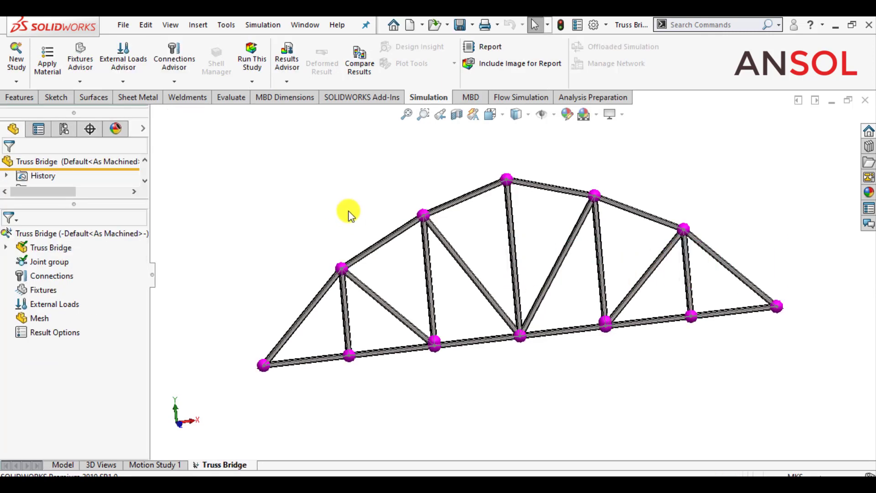
- Apply the favorite material Plain Carbon Steel to all bodies of the truss bridge in the study
left_click(503, 115)
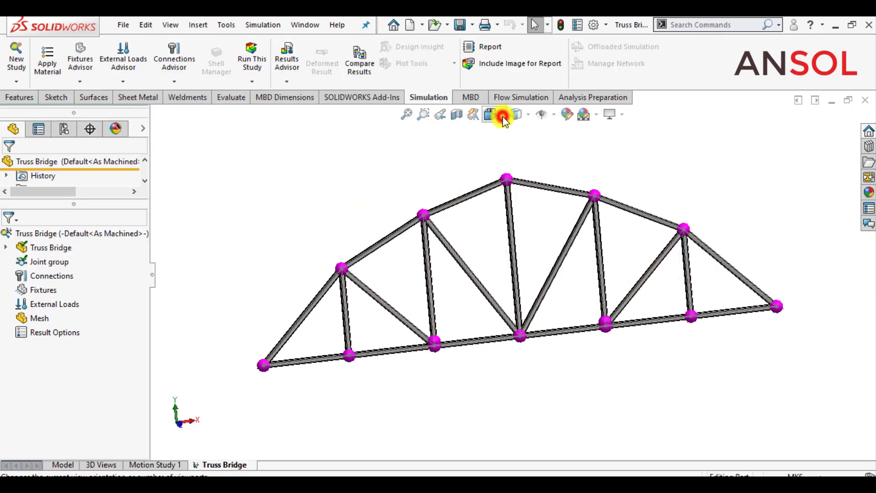
left_click(509, 169)
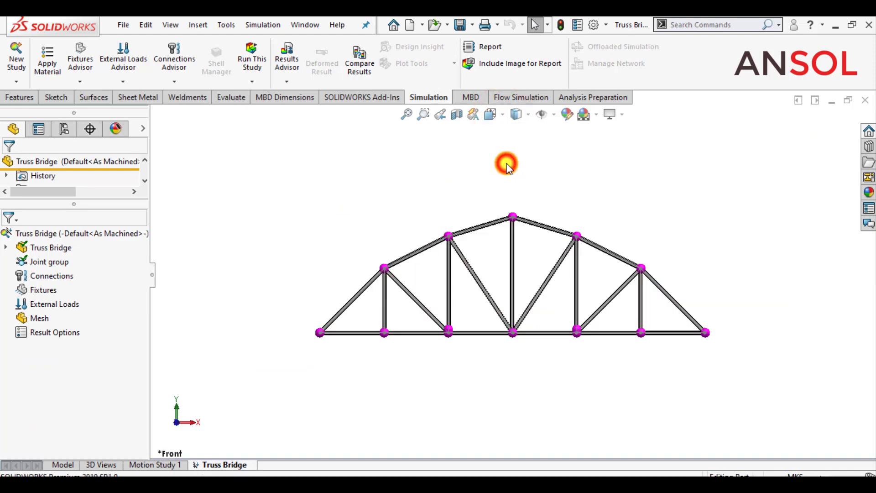
scroll(600, 301, "down", 2)
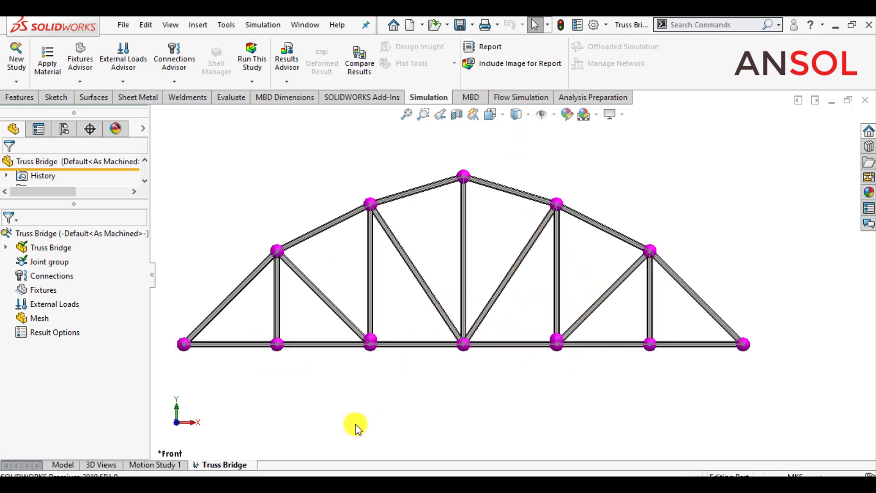
scroll(206, 354, "down", 1)
scroll(205, 354, "up", 1)
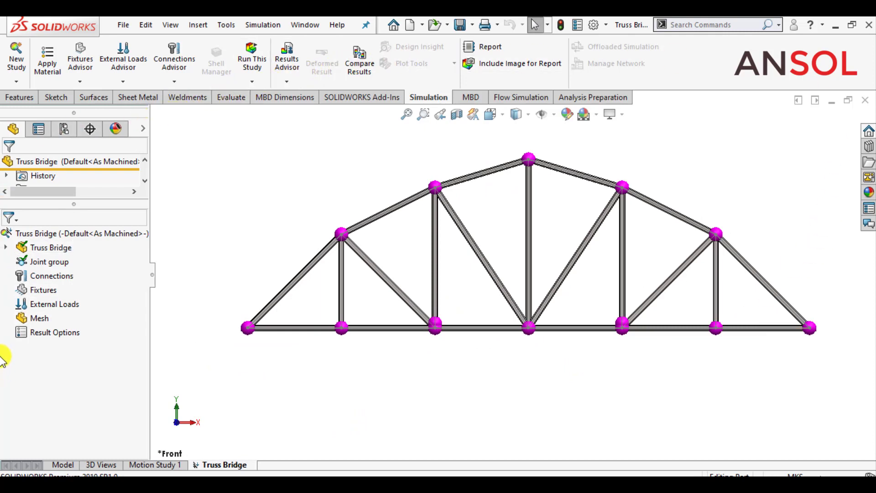
left_click(6, 247)
left_click(21, 262)
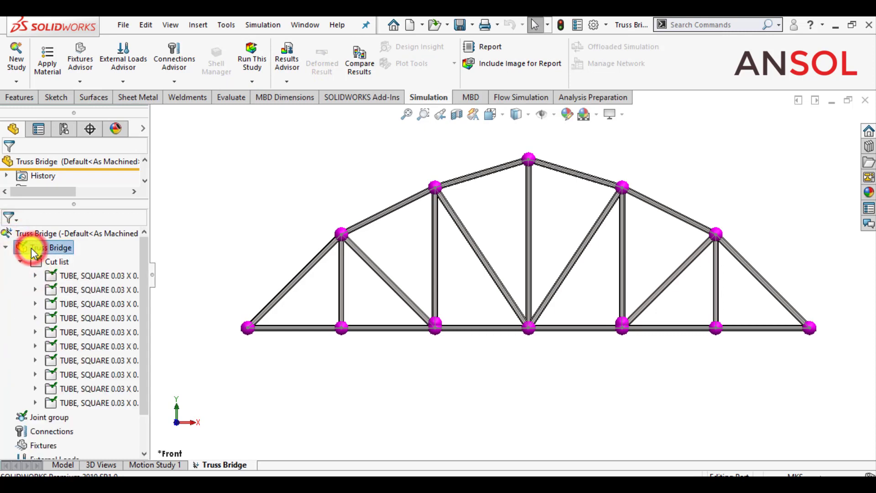
right_click(31, 248)
mouse_move(100, 269)
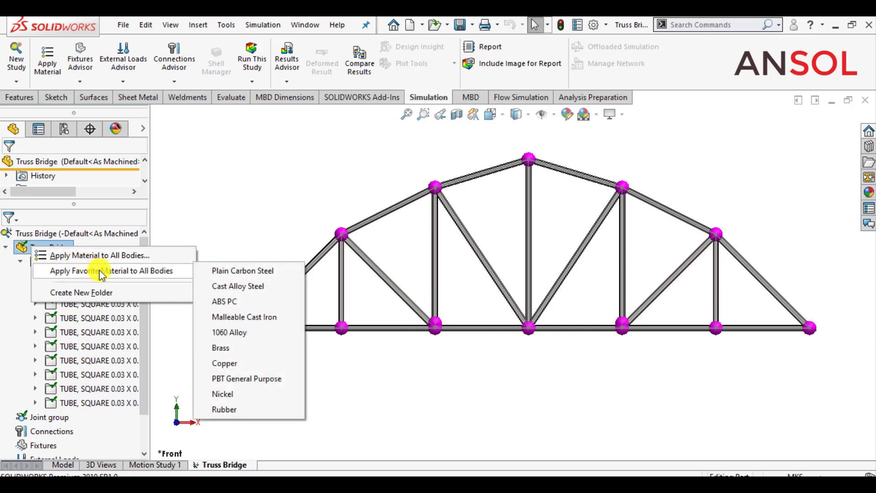
left_click(237, 271)
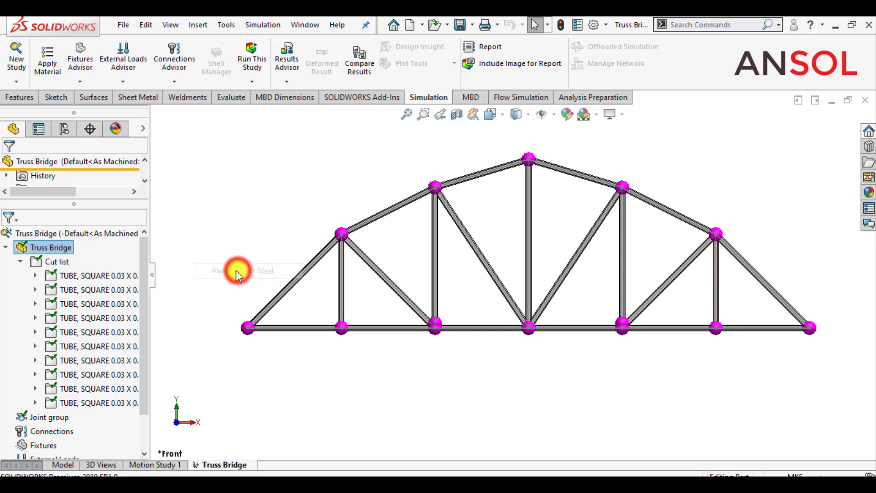
left_click(7, 247)
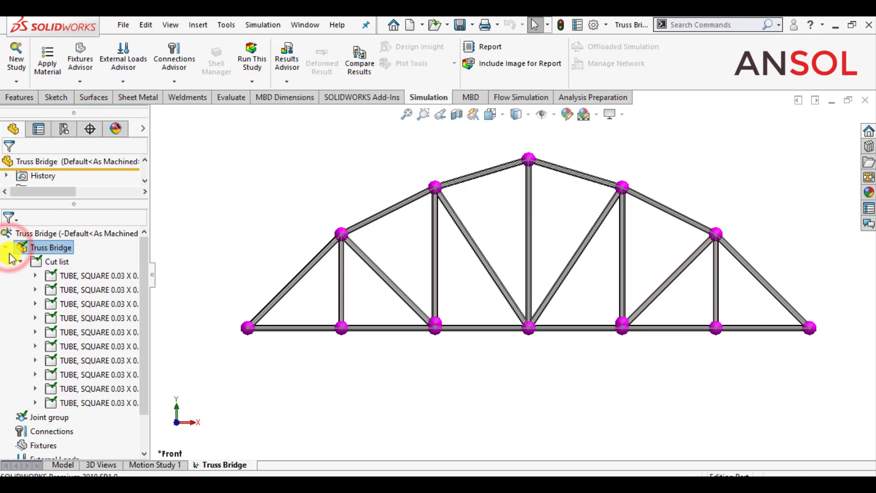
left_click(7, 248)
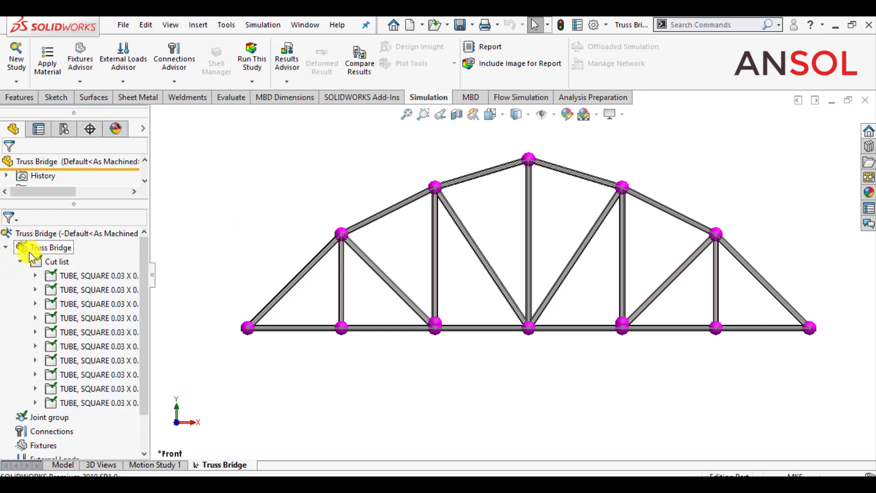
left_click(6, 247)
left_click(226, 231)
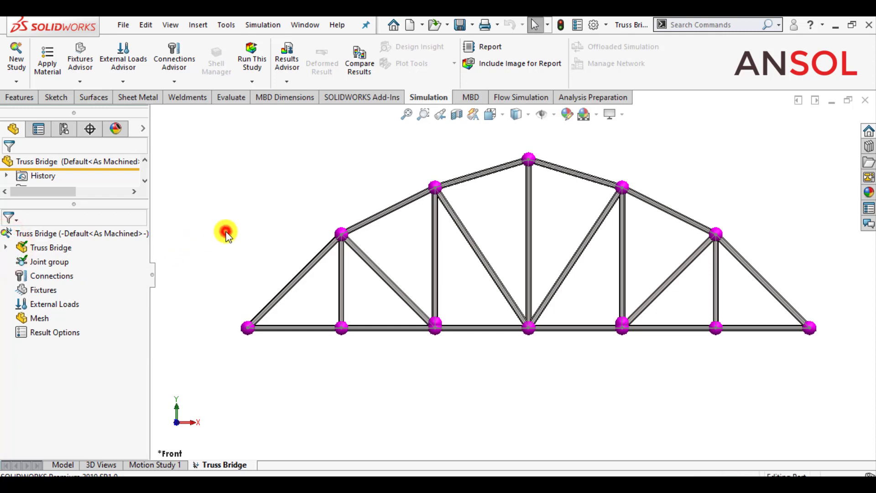
- Fix the two end joints of the bottom chord with Fixed Geometry, using a symbol size of 200
right_click(35, 290)
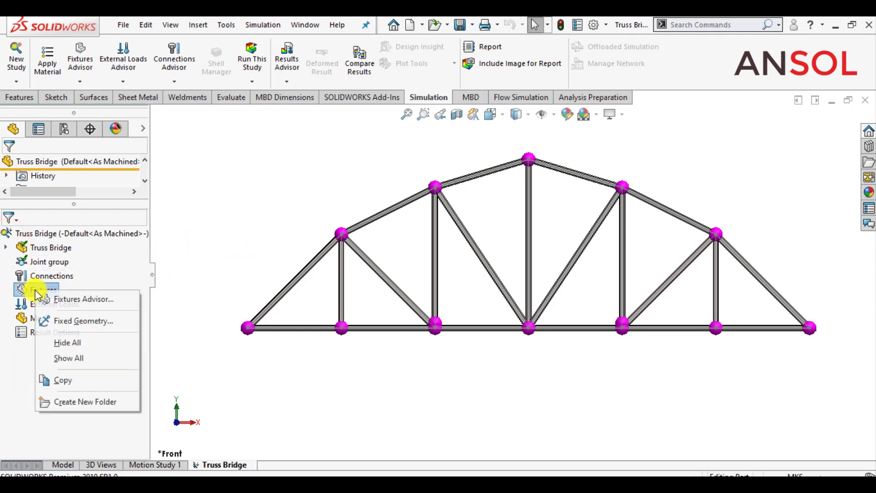
left_click(72, 322)
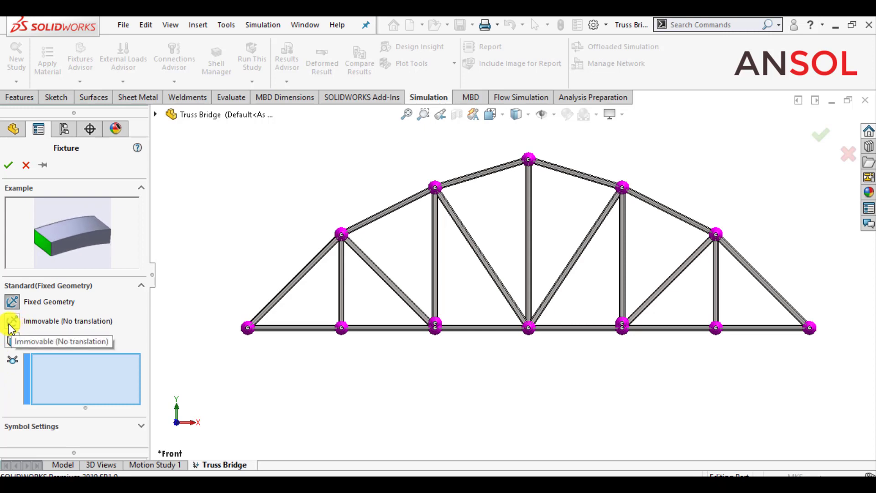
left_click(246, 331)
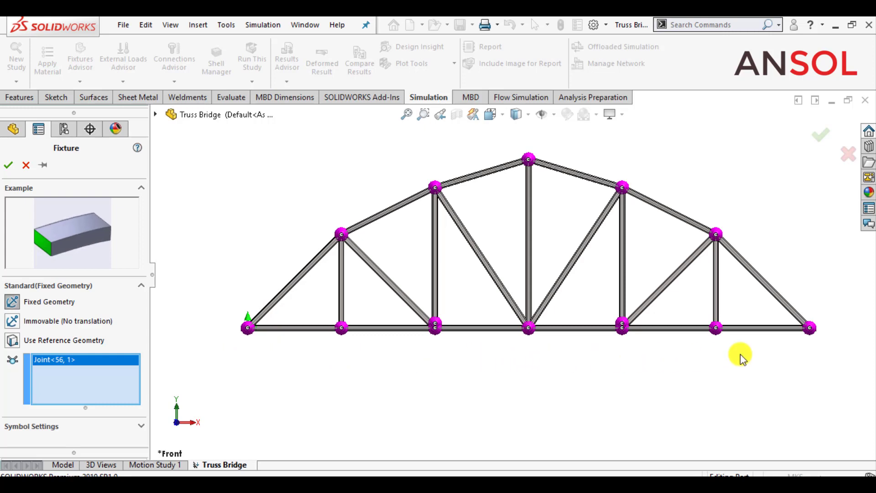
left_click(810, 329)
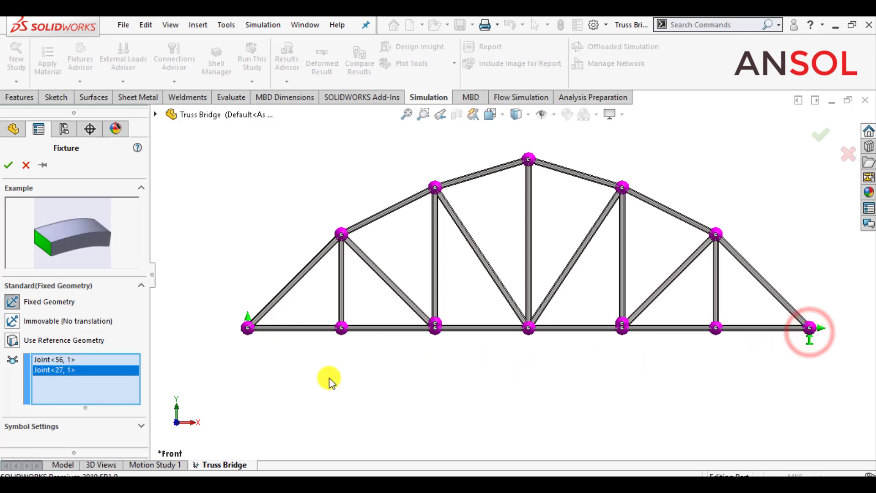
left_click(35, 426)
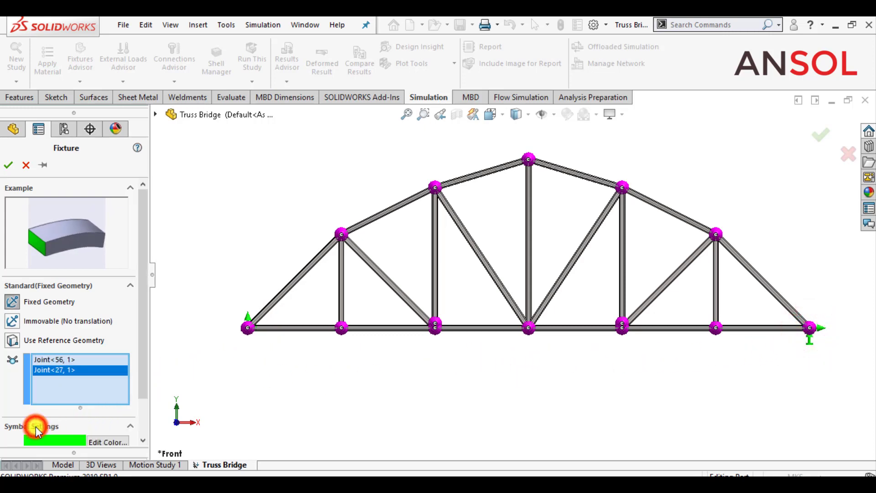
scroll(36, 427, "down", 2)
double_click(44, 414)
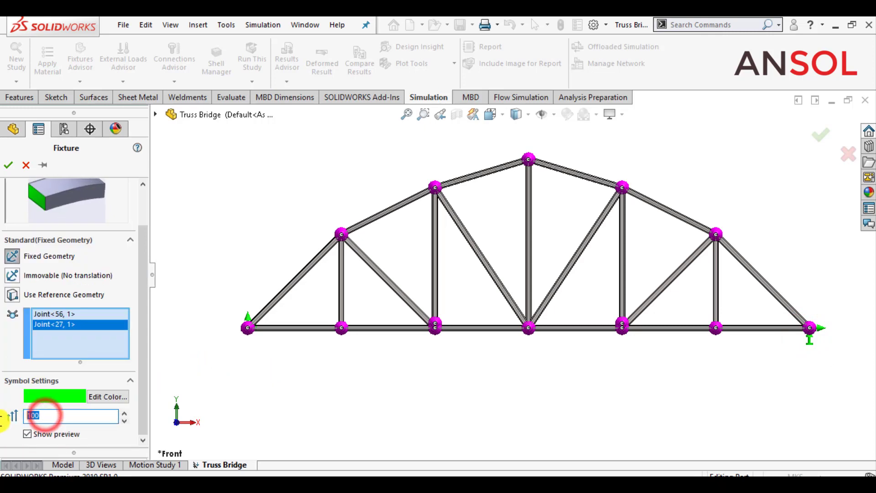
type("2")
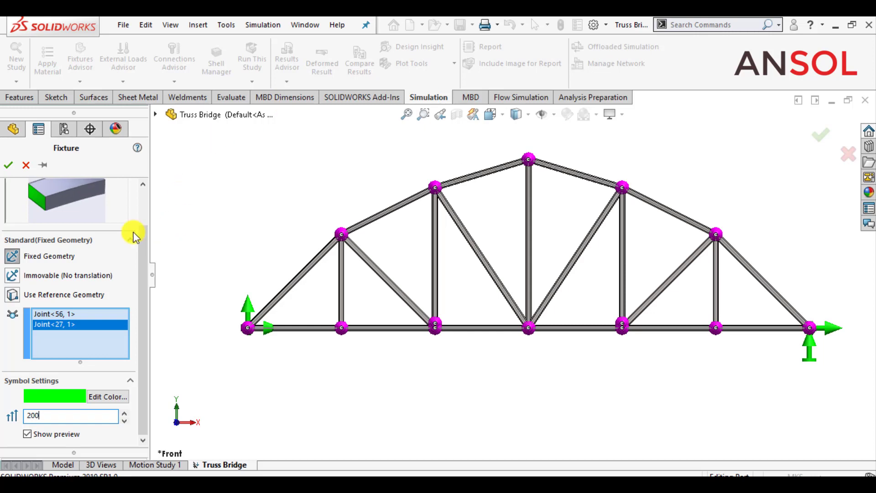
left_click(8, 165)
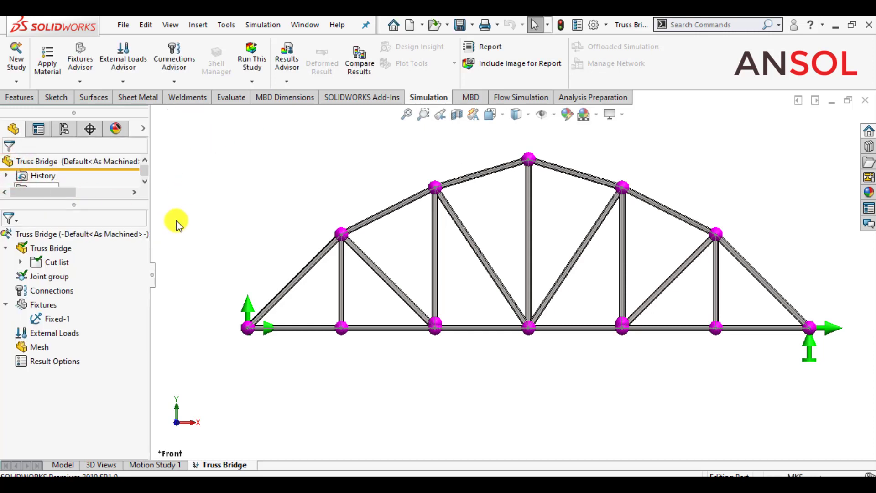
- Start a force load applied to joints, with the Front Plane as its direction reference and SI units
right_click(43, 333)
left_click(78, 173)
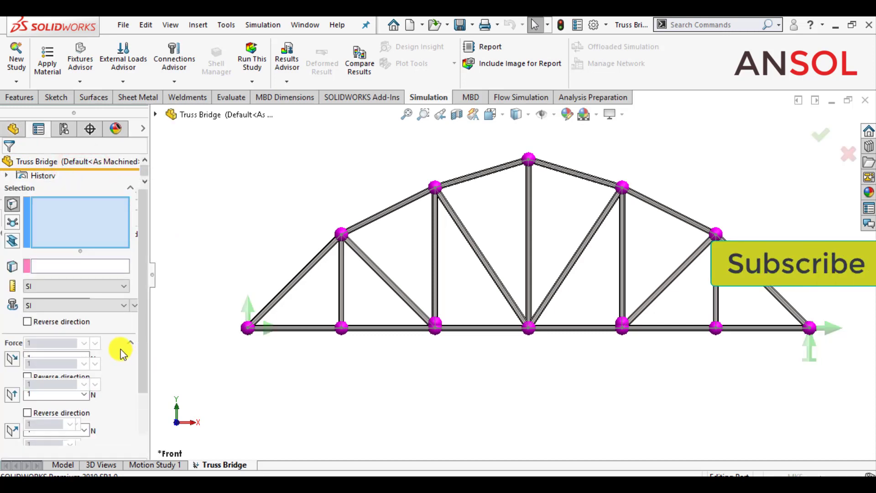
left_click(12, 223)
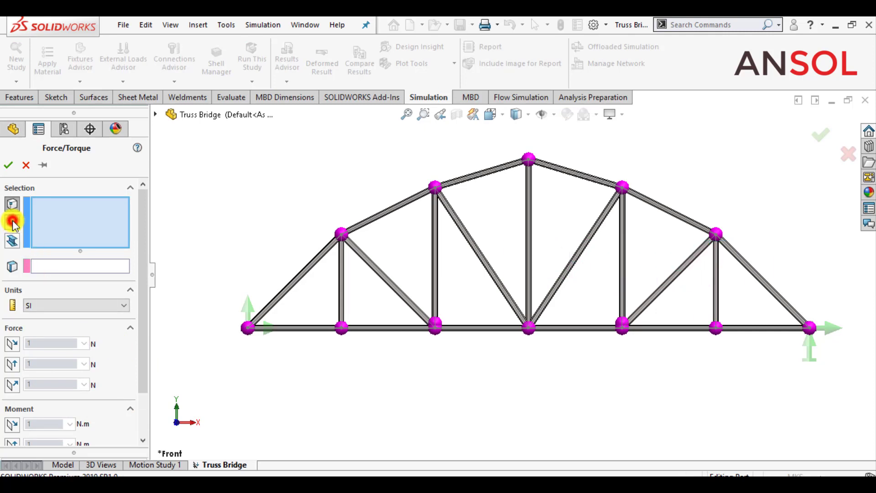
left_click(41, 266)
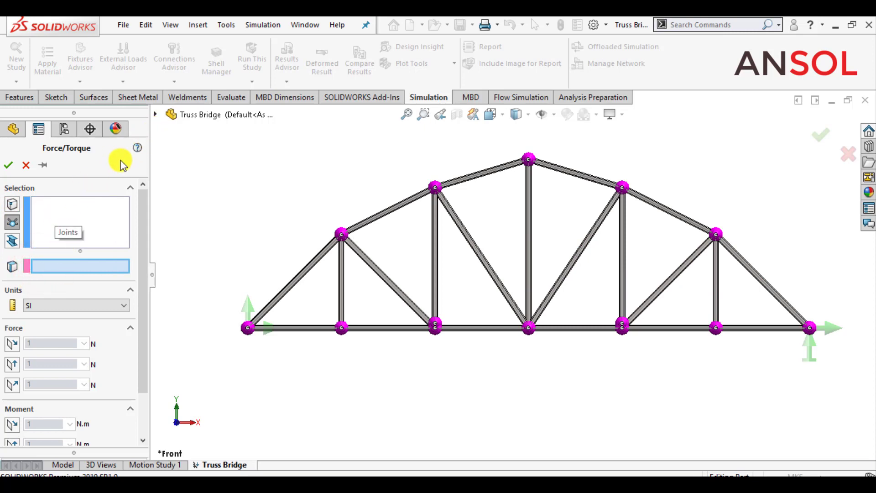
left_click(156, 117)
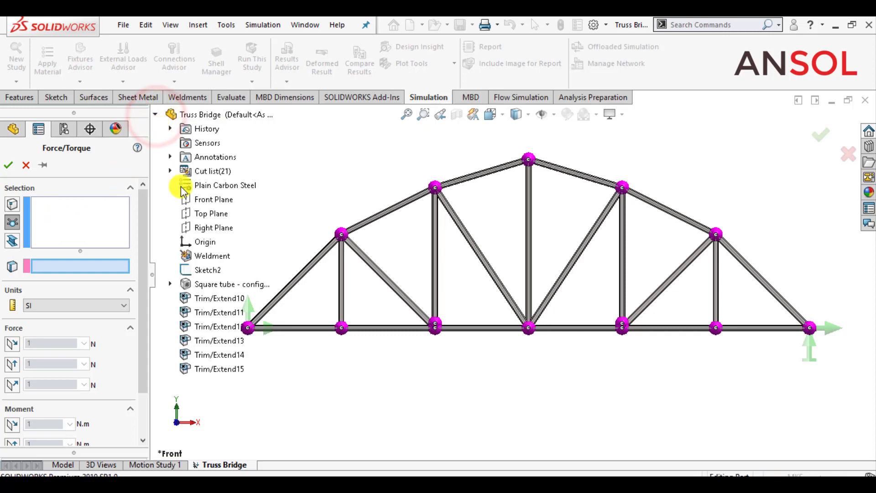
left_click(187, 201)
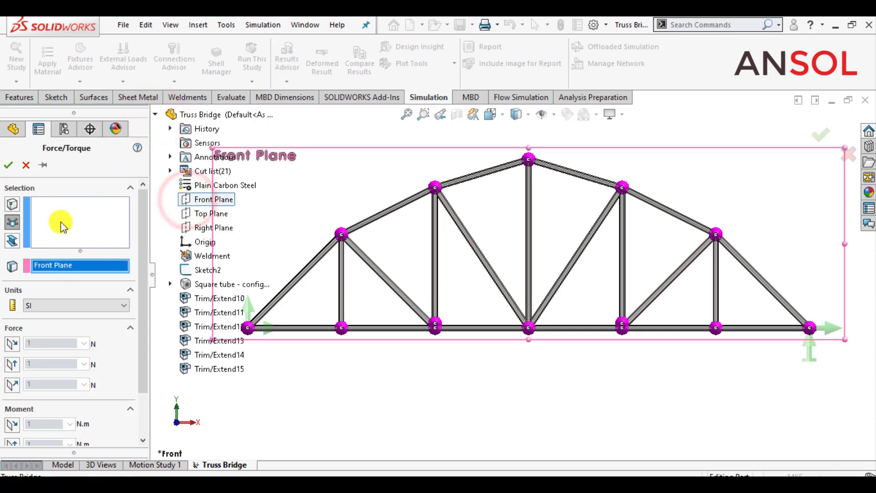
- Select the five inner joints of the bottom chord as the joints carrying the force
left_click(59, 223)
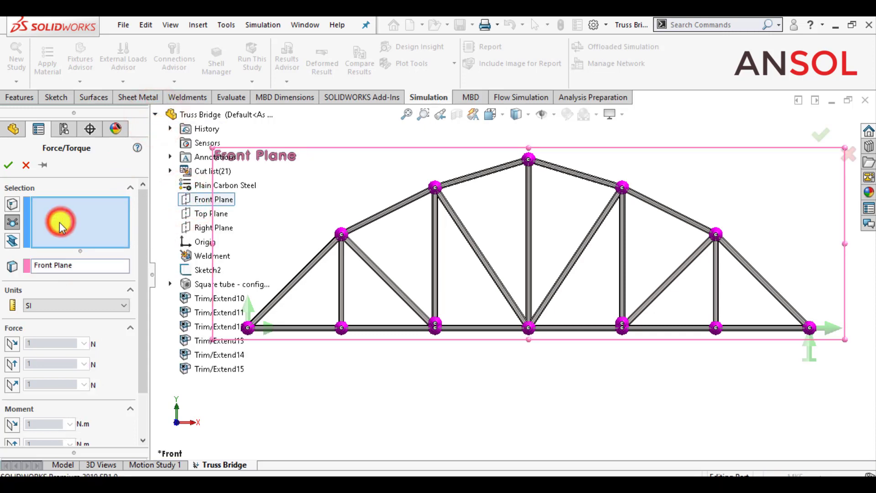
left_click(341, 328)
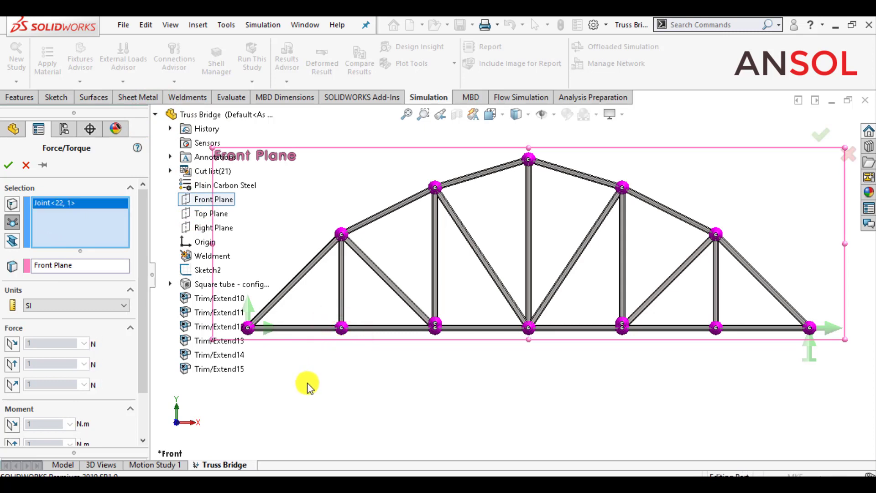
left_click(435, 333)
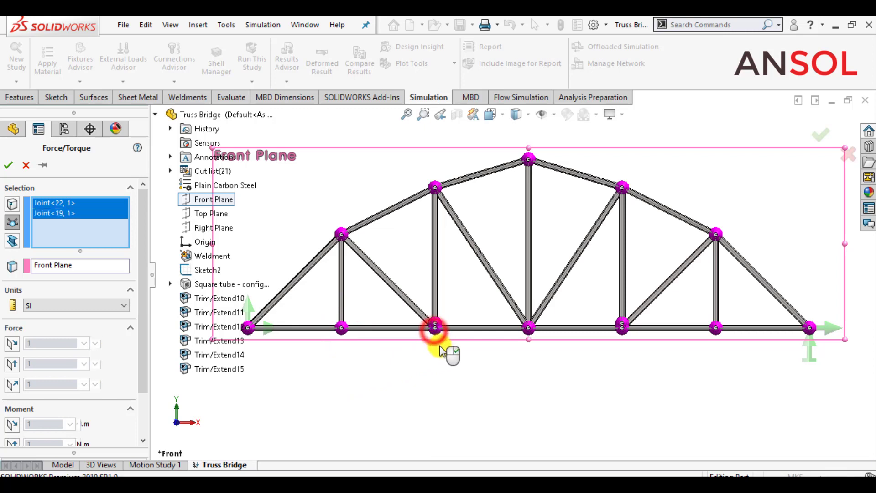
left_click(531, 330)
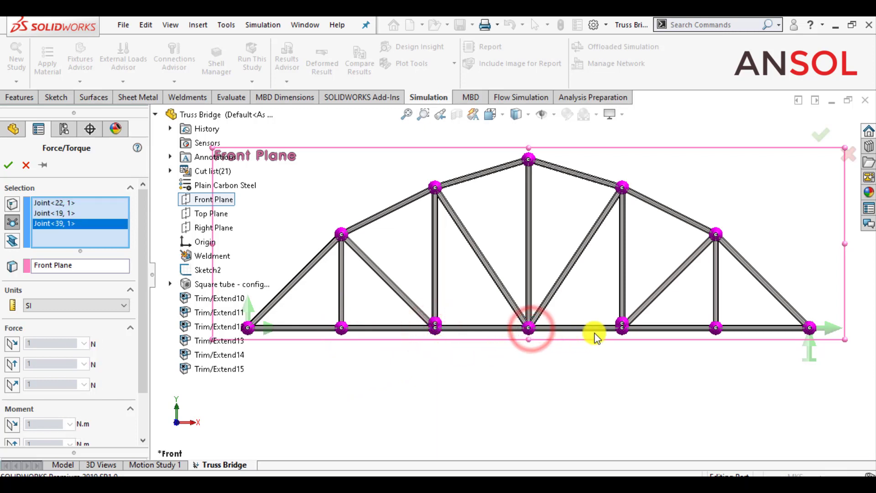
left_click(623, 327)
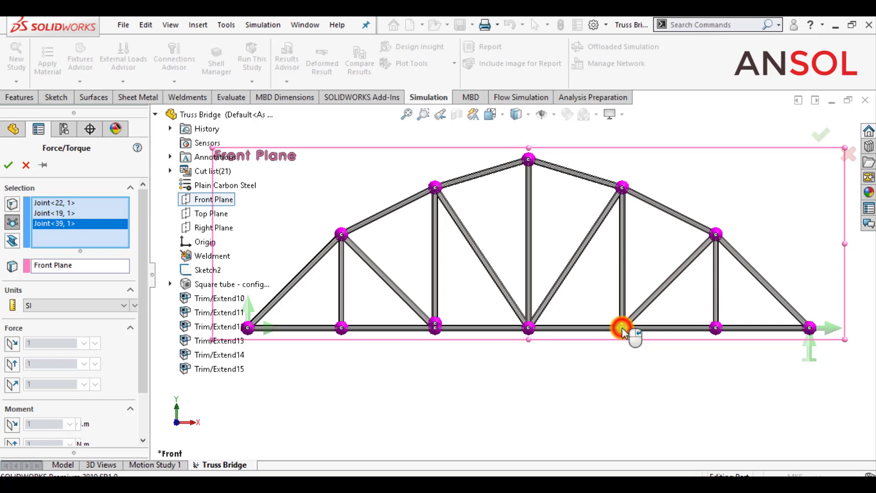
left_click(716, 329)
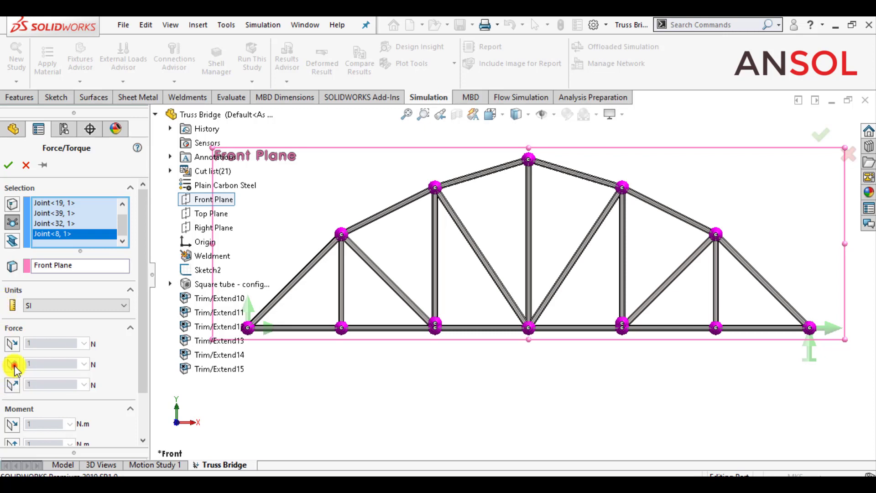
- Apply a vertical force of 1500 N along the Front Plane's second direction, reversed to point downward
left_click(14, 366)
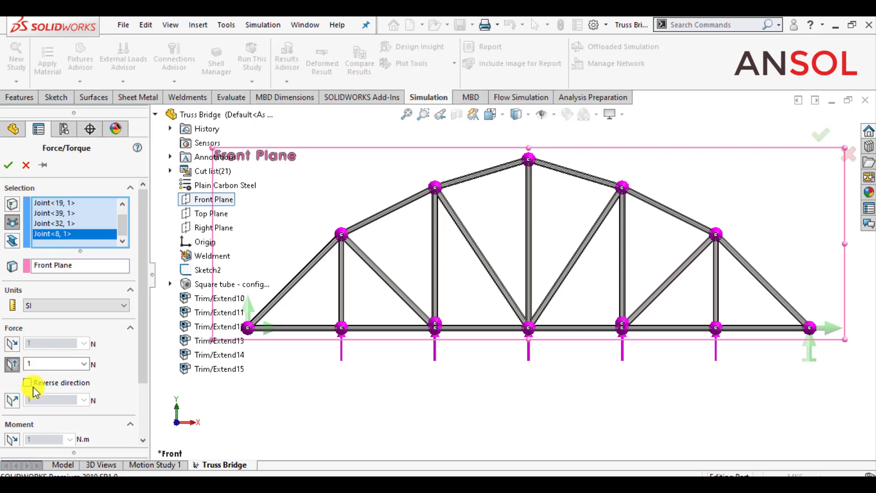
left_click(27, 383)
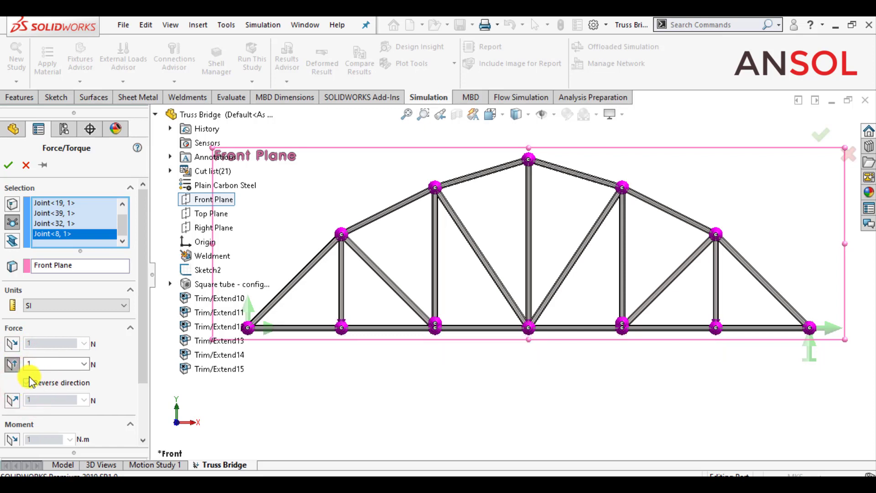
double_click(49, 362)
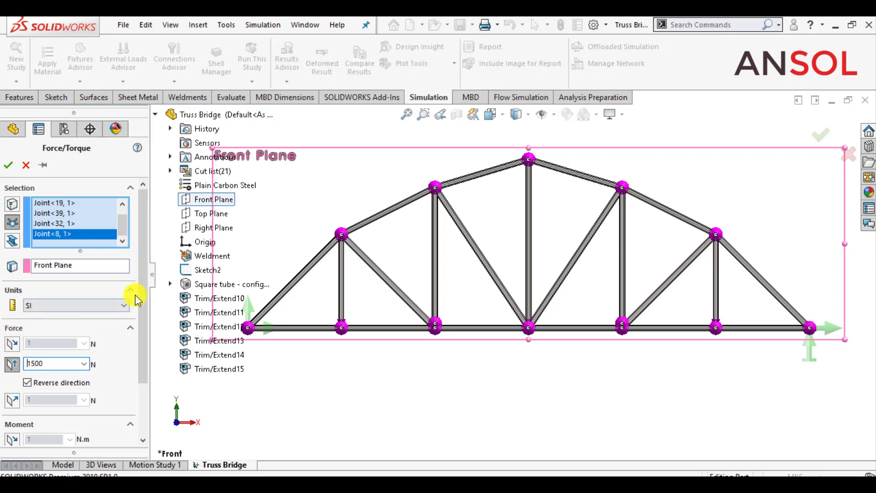
- Color the force symbols orange, set their size to 200, and accept the force load
left_click_drag(141, 300, 147, 356)
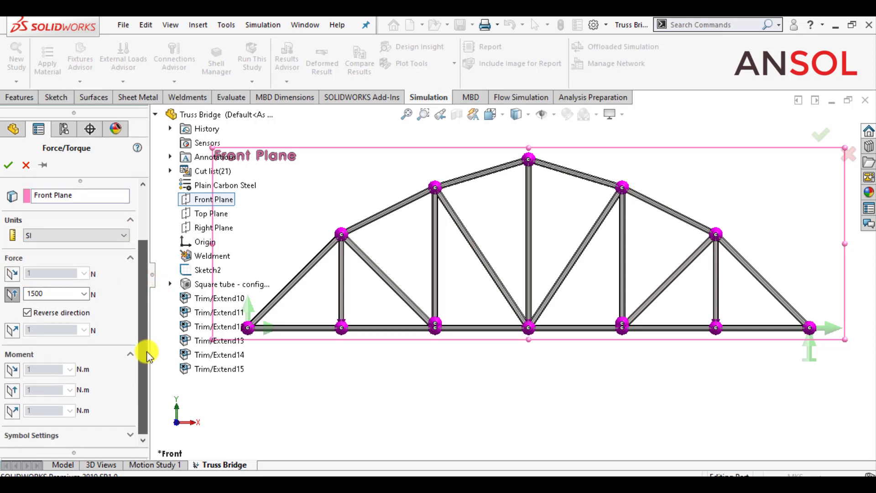
left_click(25, 436)
left_click_drag(142, 346, 147, 428)
left_click(108, 396)
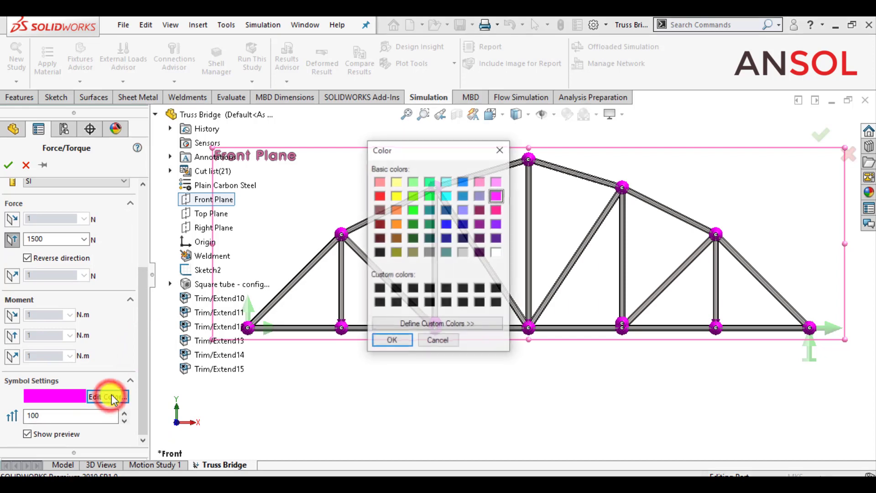
left_click(396, 210)
left_click(390, 341)
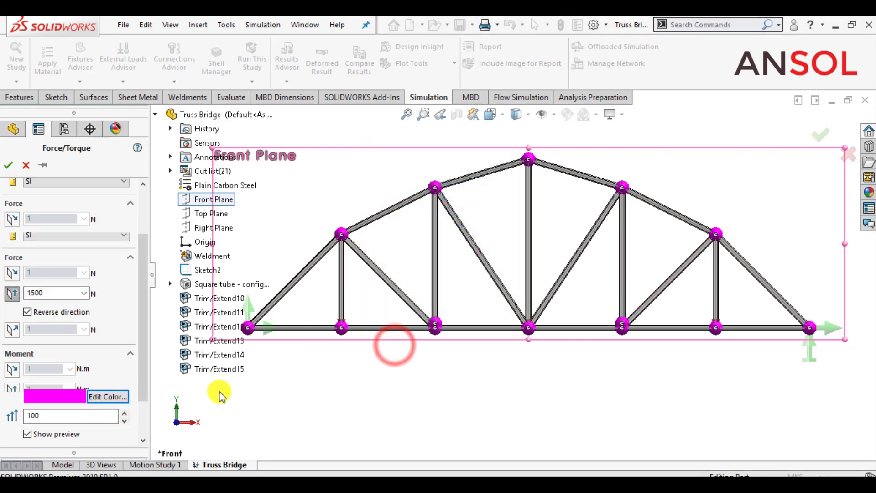
left_click_drag(146, 374, 155, 463)
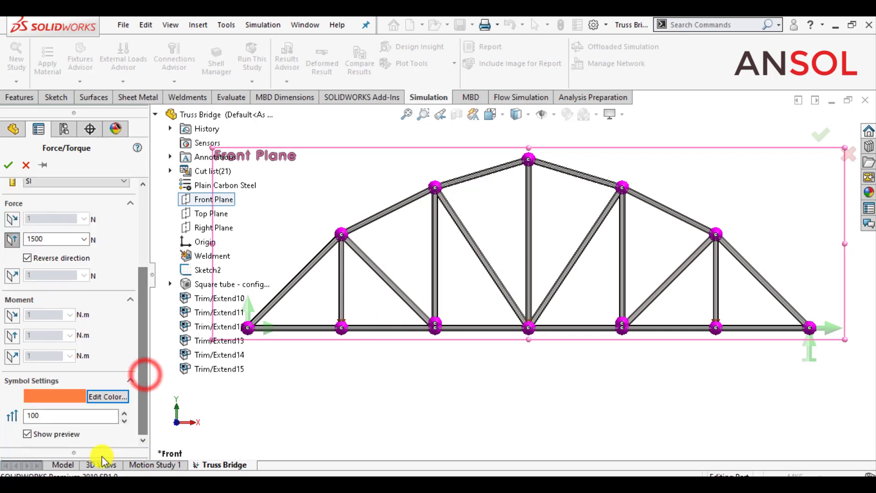
left_click_drag(65, 416, 0, 418)
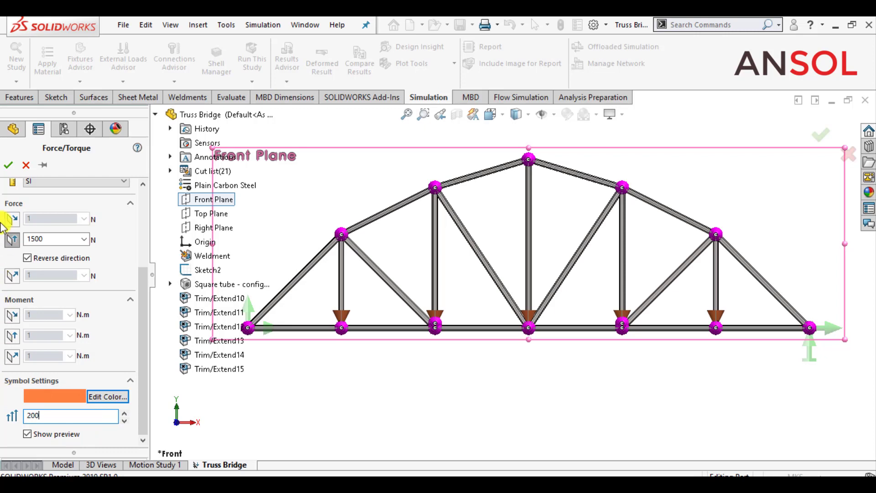
left_click(9, 165)
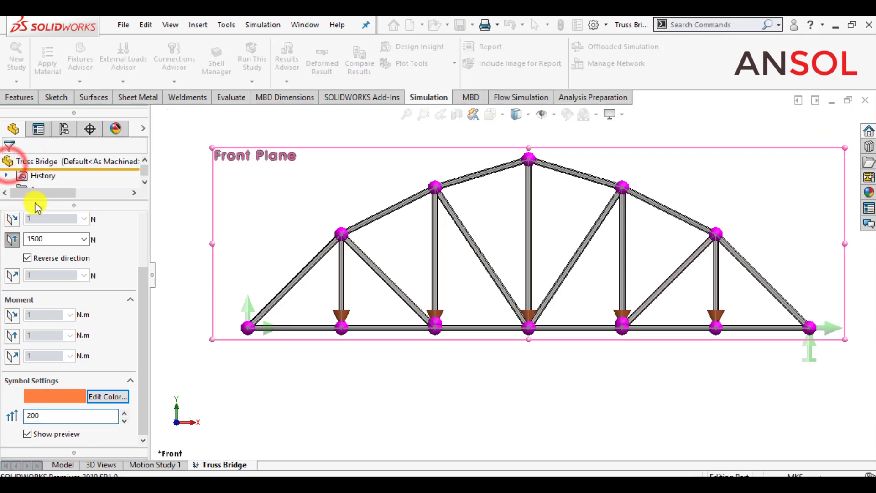
left_click(319, 412)
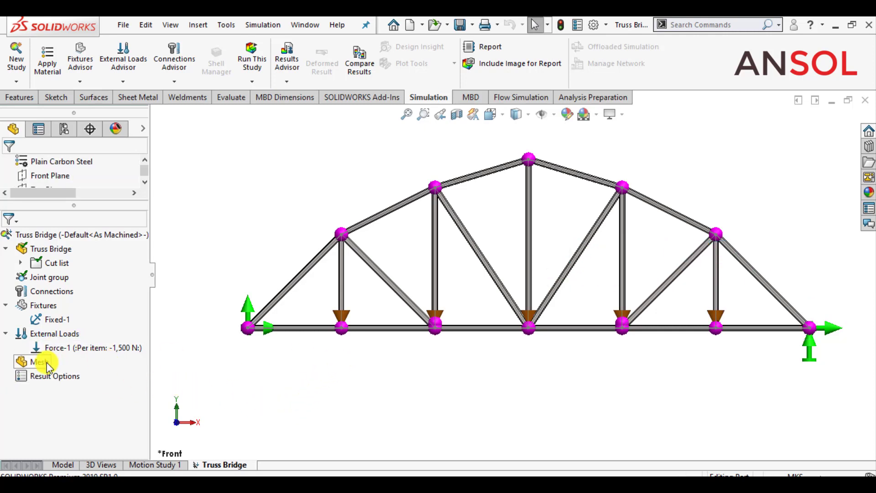
- Create the mesh for the truss bridge and run the static study
right_click(47, 362)
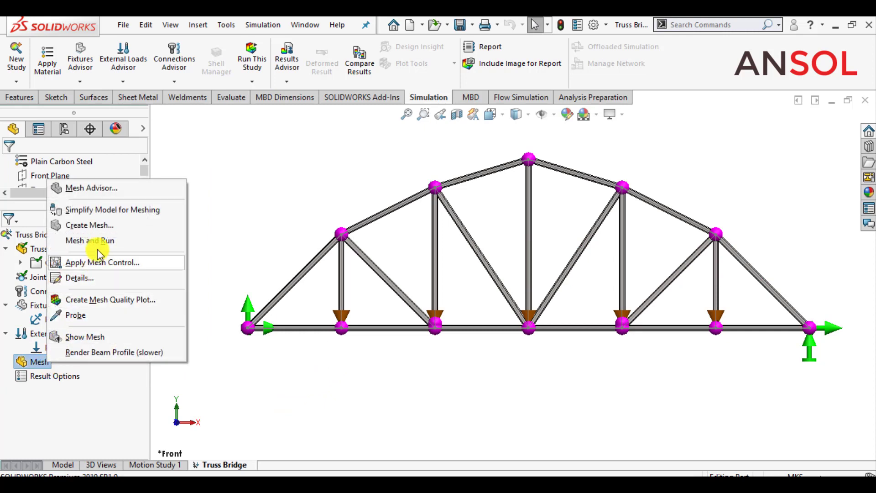
left_click(97, 224)
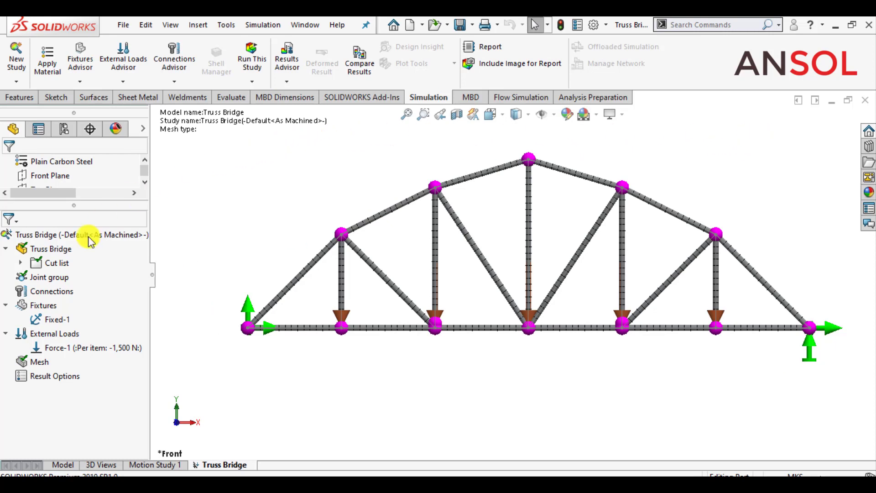
left_click(246, 63)
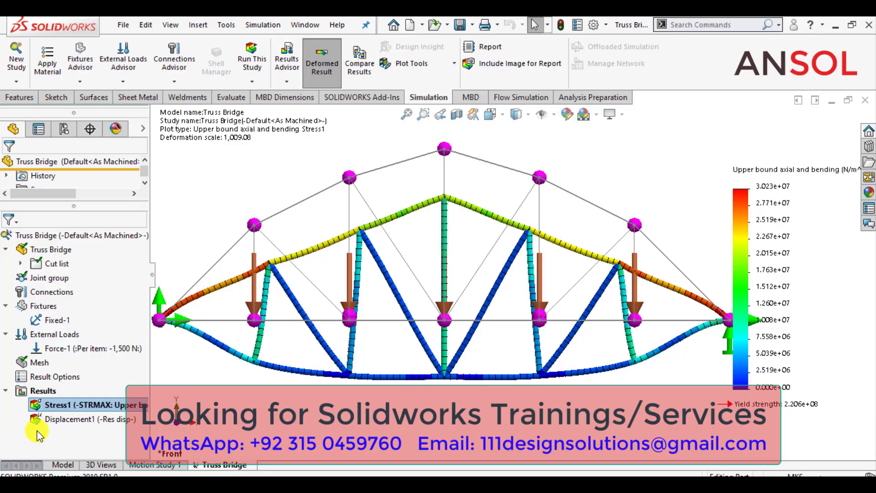
- Edit the definition of the Stress1 plot and set its units to N/mm^2 (MPa)
left_click(66, 410)
right_click(66, 410)
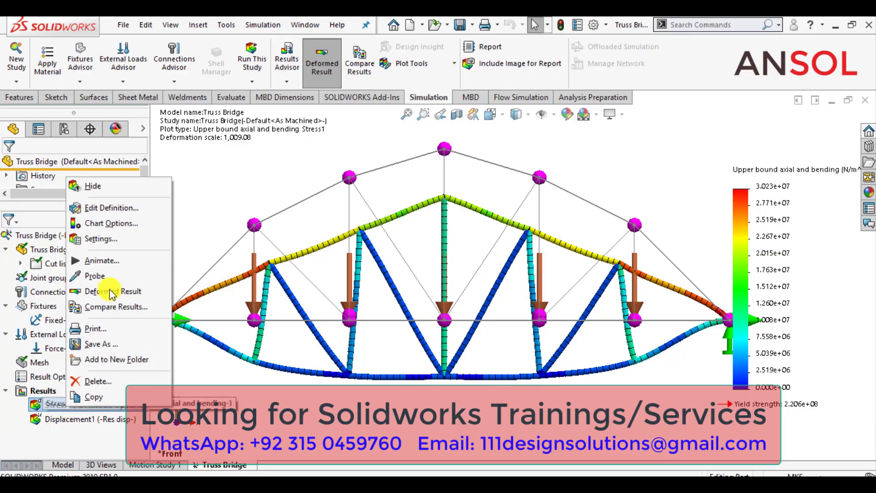
left_click(122, 209)
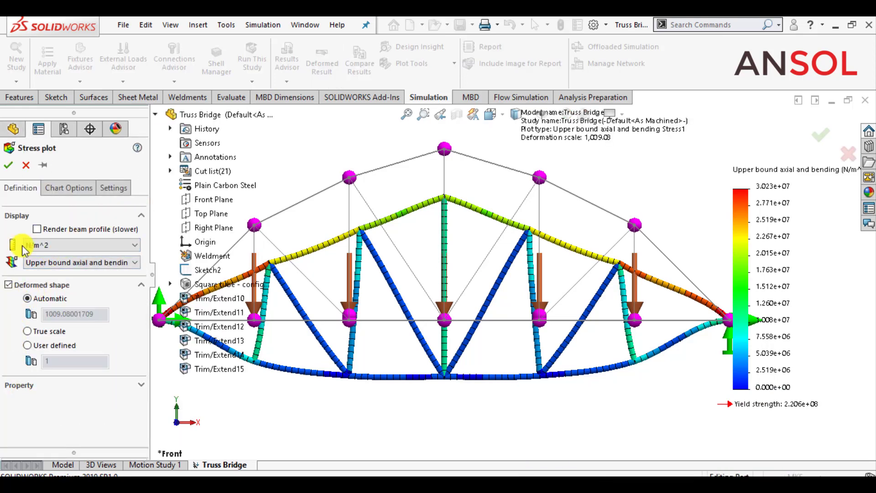
left_click(64, 187)
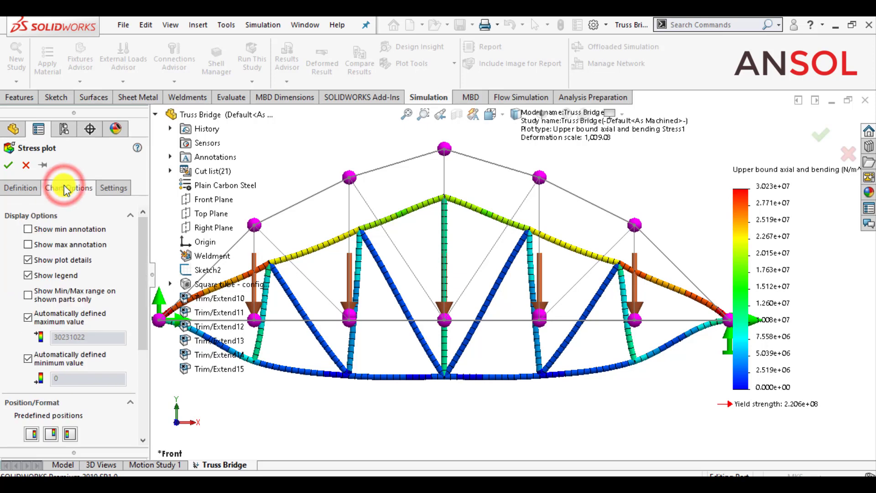
left_click(29, 190)
left_click(48, 244)
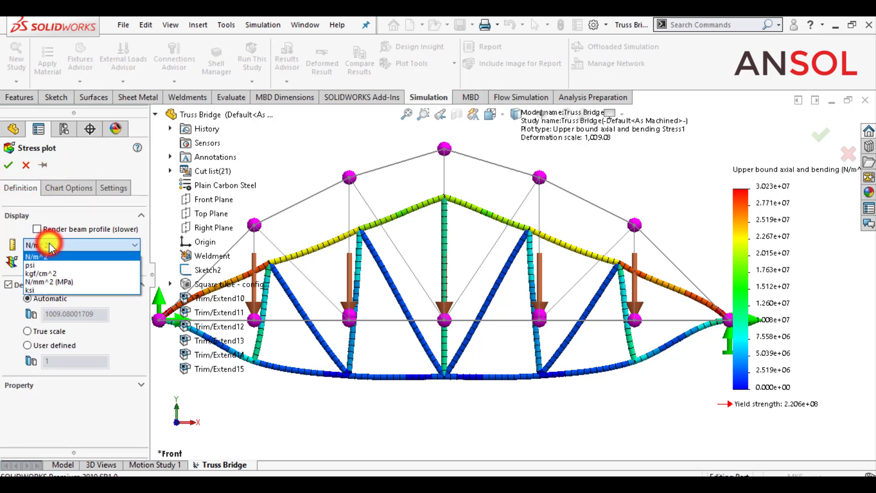
left_click(52, 281)
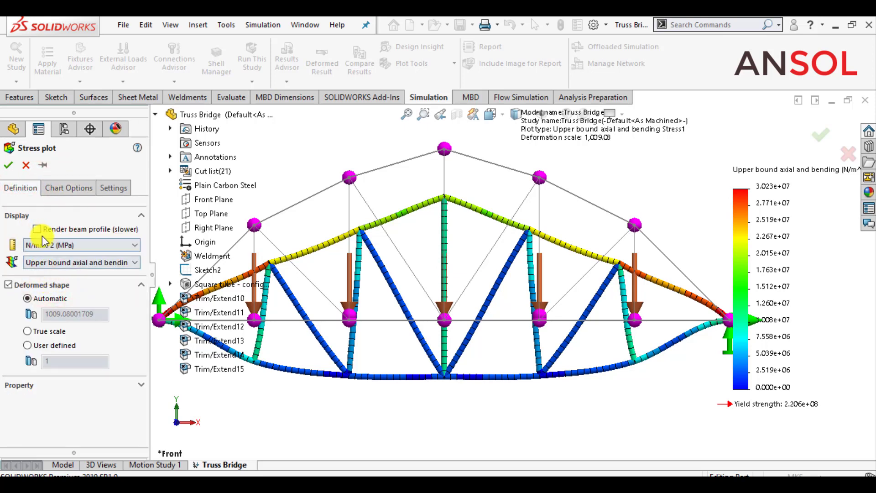
- Set the stress plot legend's number format to floating and accept the plot changes
left_click(59, 189)
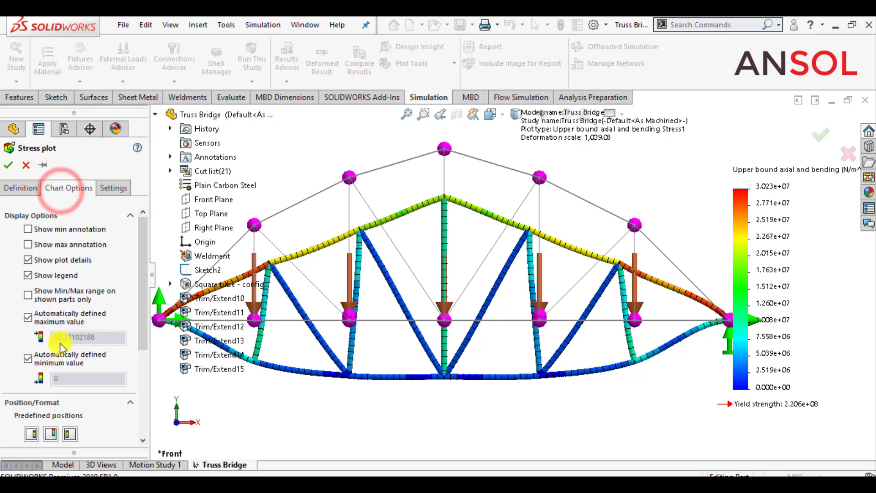
scroll(61, 349, "down", 3)
left_click(56, 371)
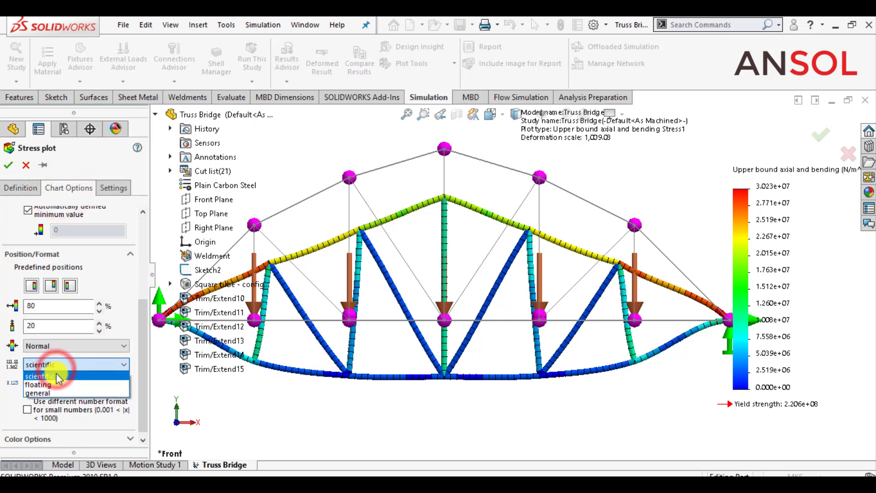
left_click(56, 384)
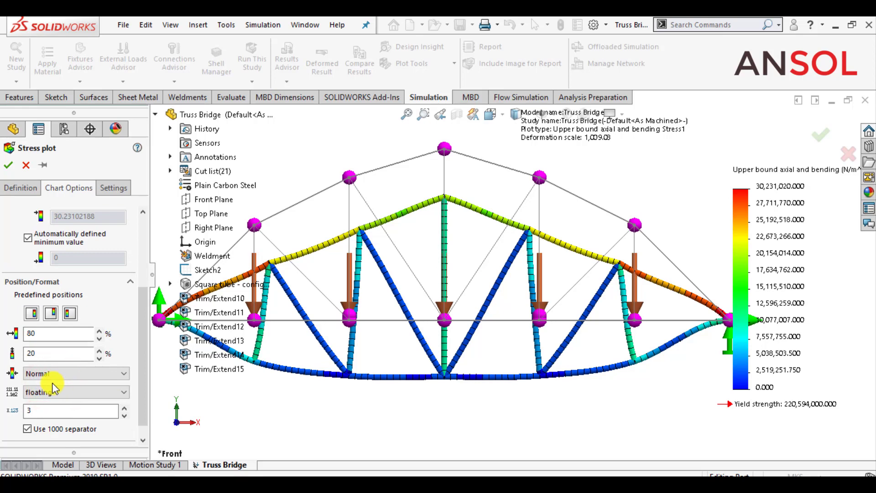
left_click(8, 165)
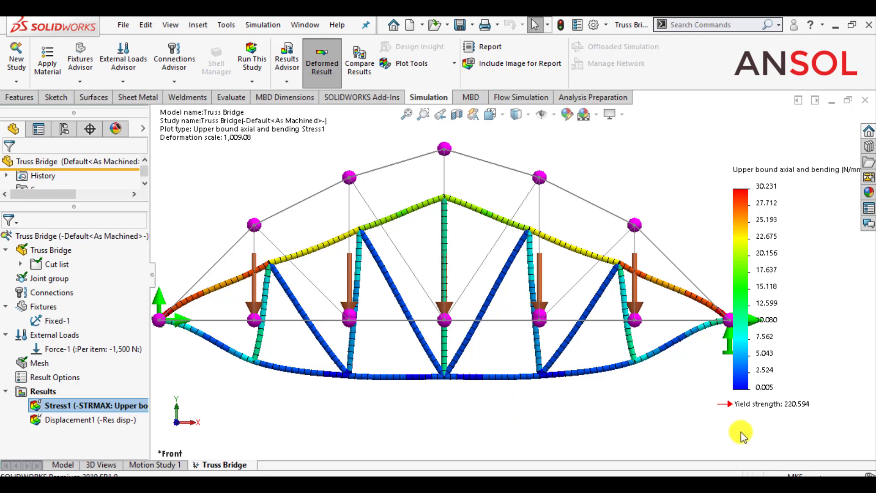
- Edit the Stress1 plot again to show the maximum annotation on the bridge
right_click(65, 405)
left_click(96, 204)
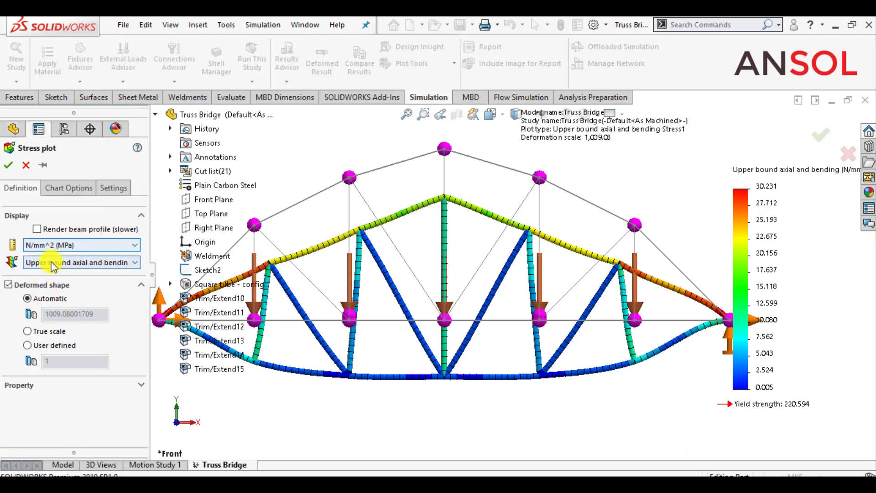
left_click(53, 267)
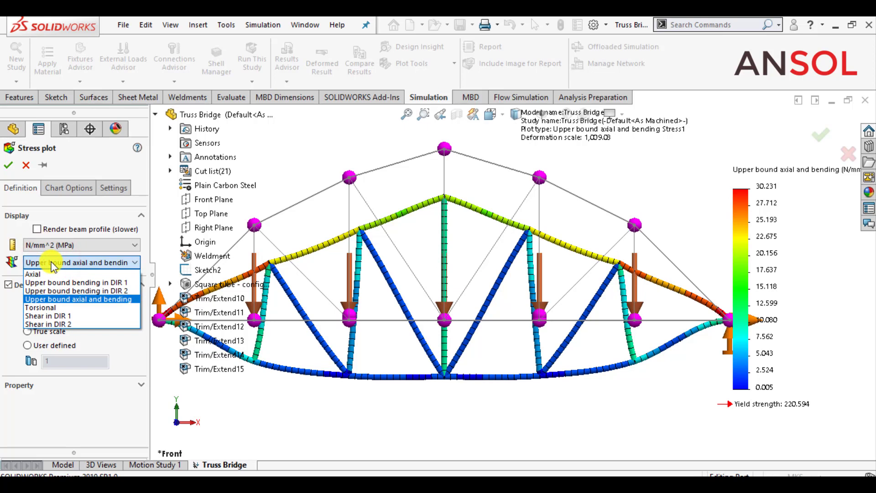
left_click(53, 266)
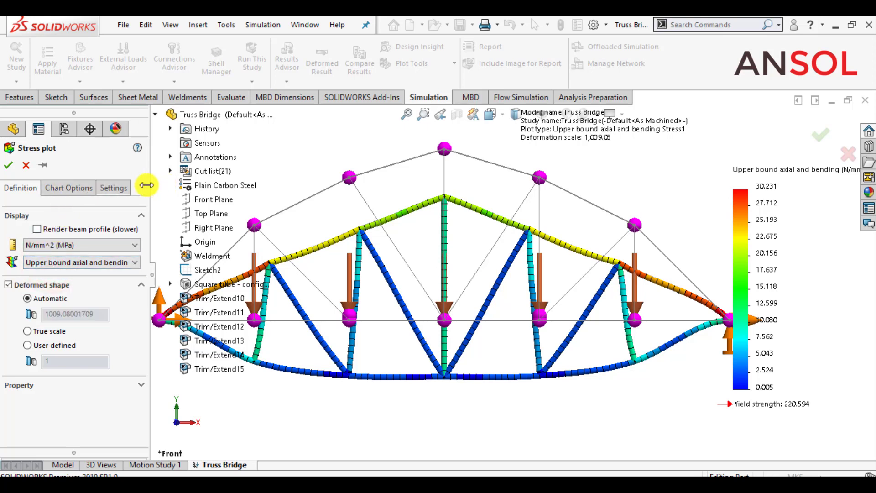
left_click(114, 188)
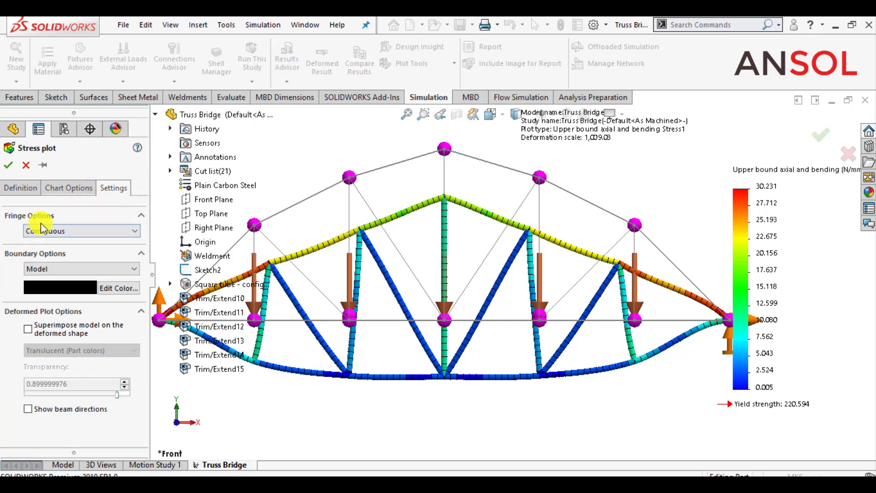
left_click(64, 187)
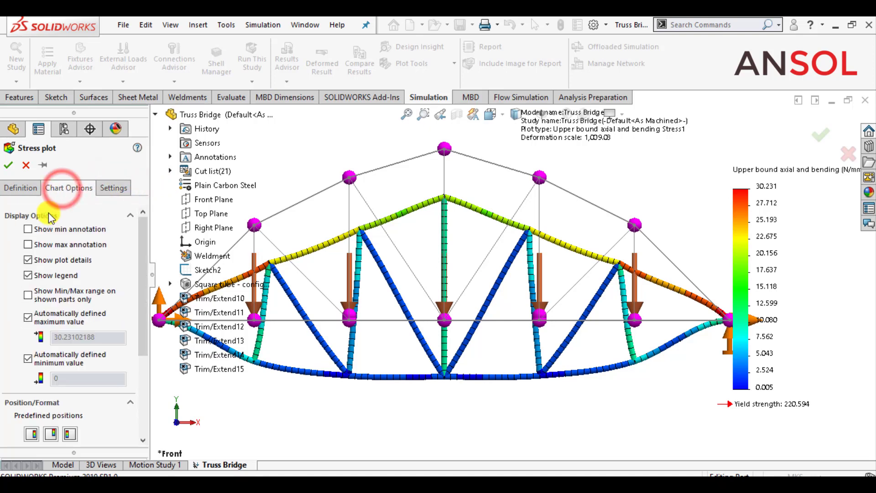
left_click(29, 246)
left_click(10, 166)
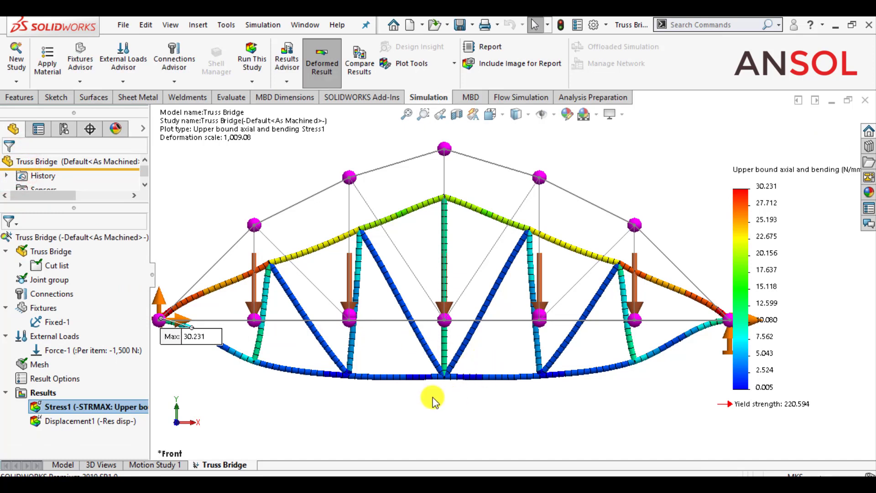
scroll(418, 397, "up", 1)
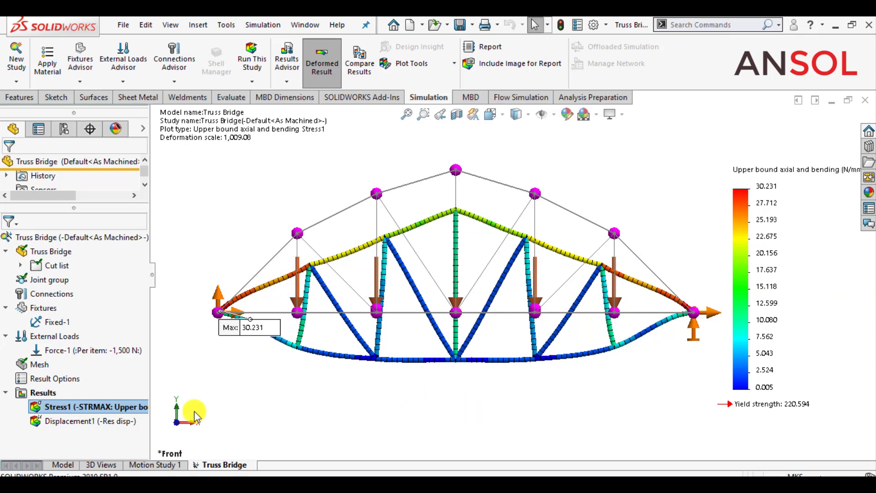
- Play the animation of the Stress1 plot and close it
right_click(104, 408)
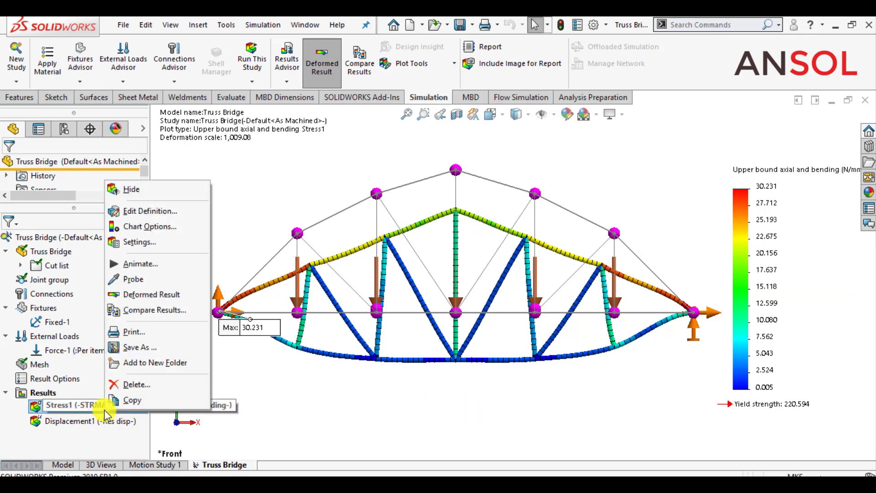
left_click(153, 267)
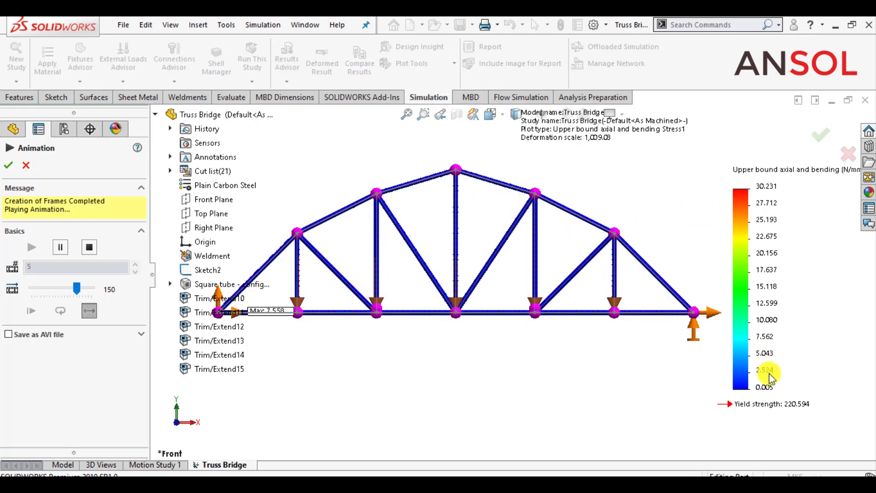
left_click(9, 165)
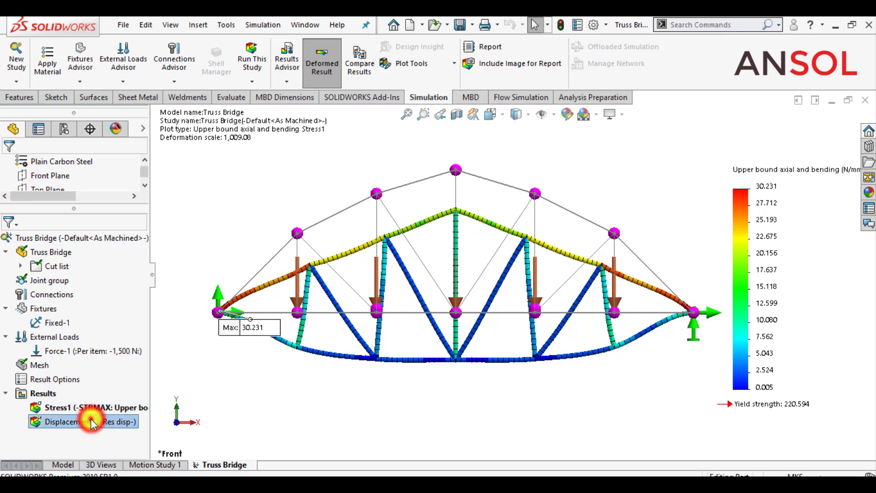
- Show the Displacement1 plot and edit its chart options to use the floating number format
double_click(91, 422)
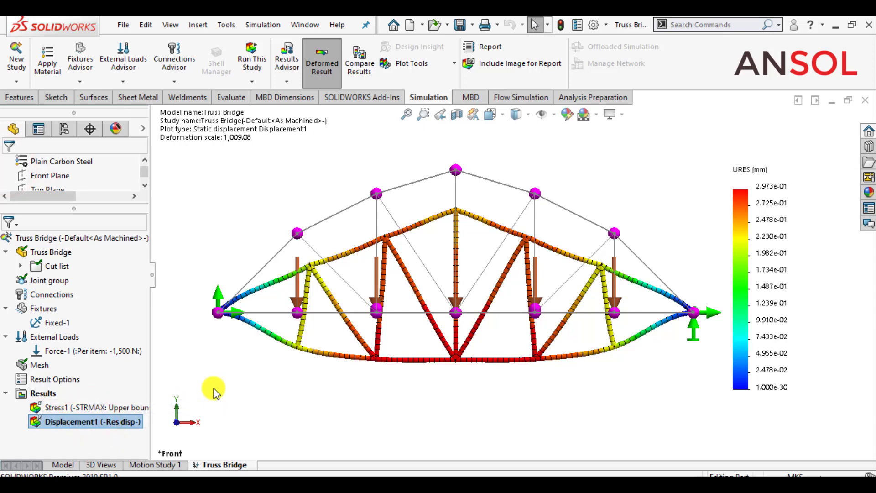
left_click(56, 424)
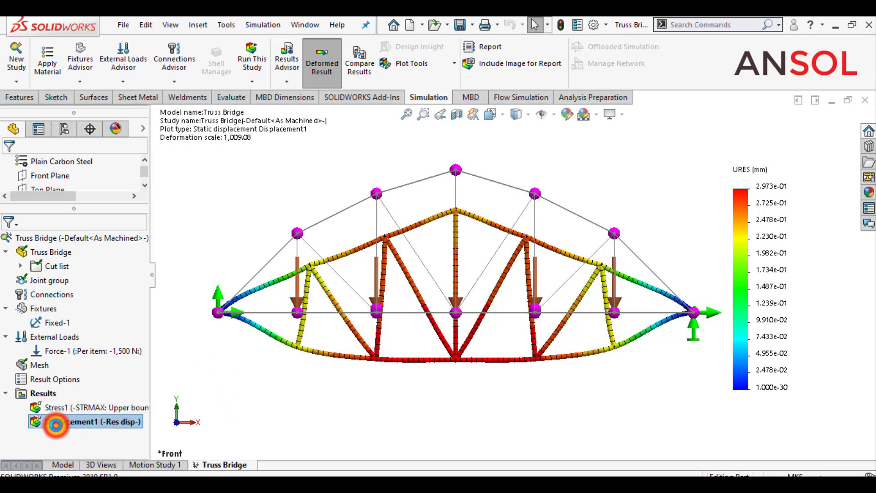
double_click(70, 421)
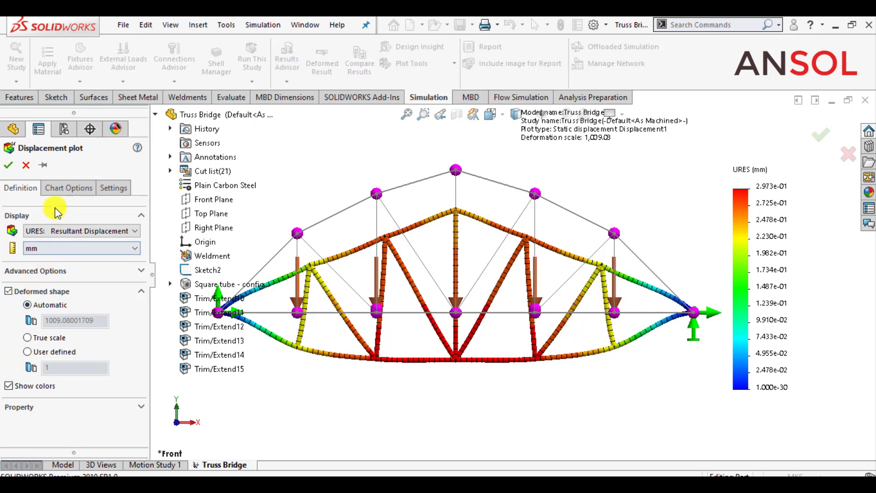
left_click(64, 188)
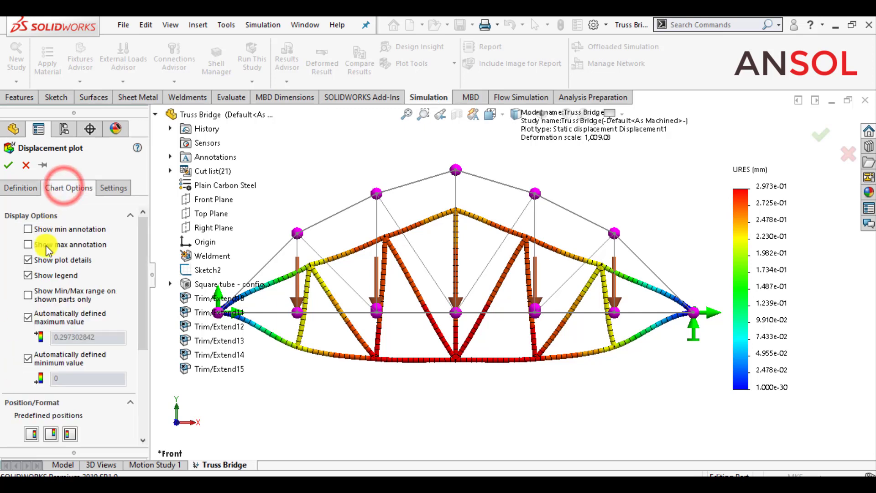
scroll(39, 360, "down", 3)
left_click(51, 365)
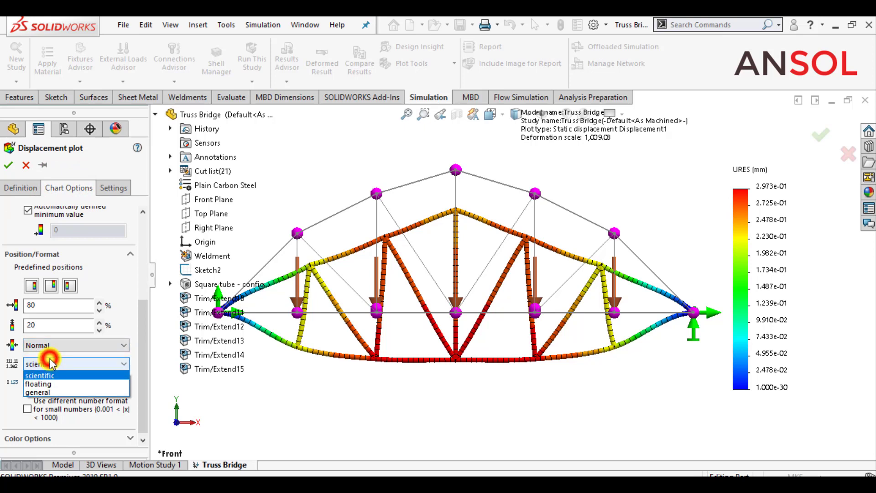
left_click(48, 382)
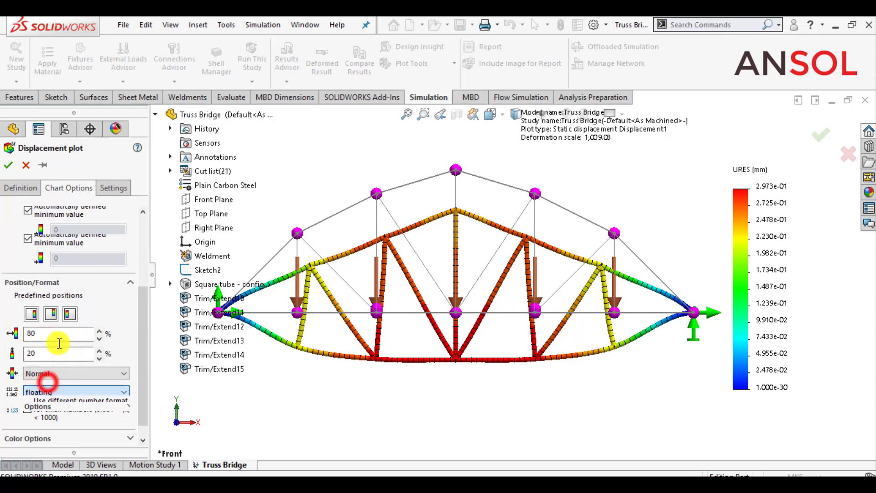
- Show the maximum annotation on the displacement plot, accept the changes, and place the label below the bridge's bottom chord
left_click(113, 188)
left_click(56, 187)
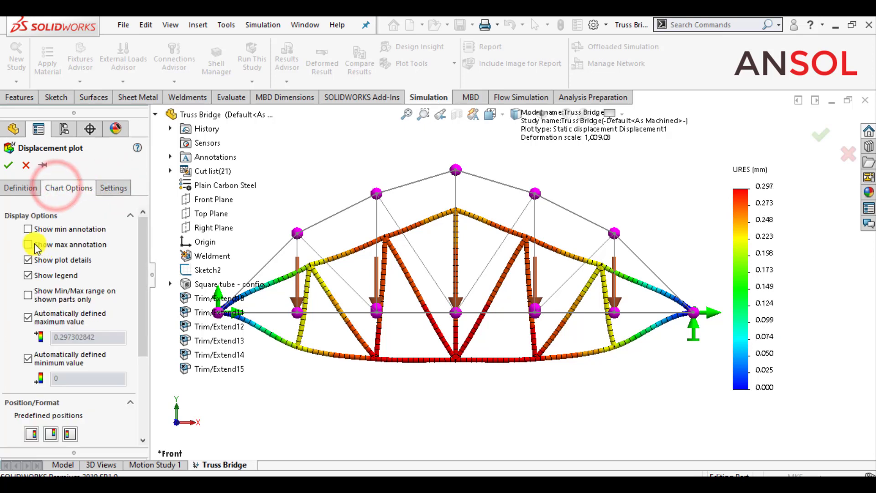
left_click(34, 243)
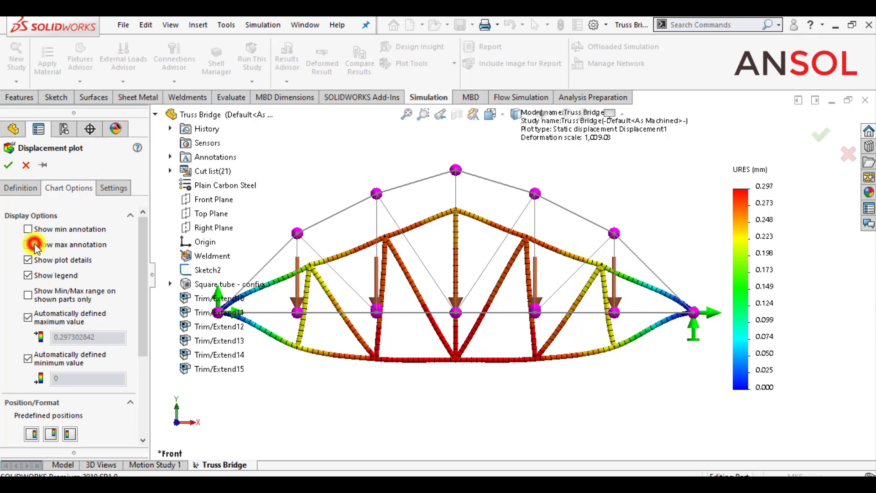
left_click(8, 167)
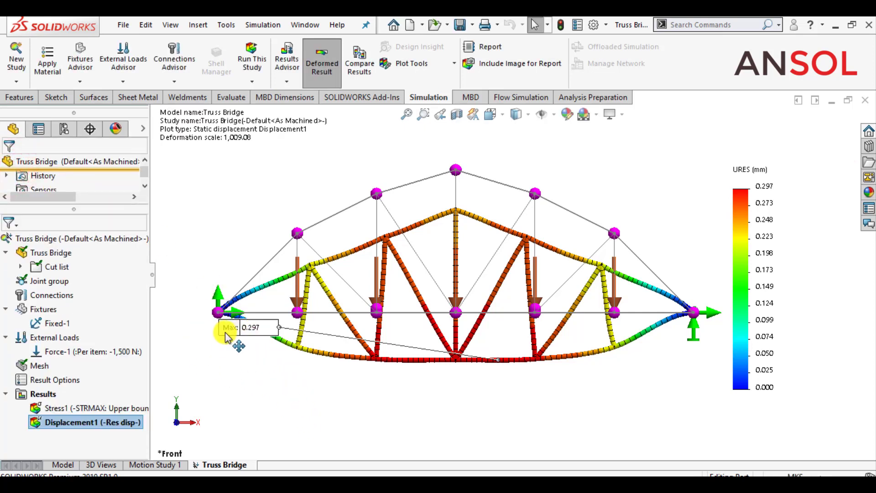
left_click_drag(245, 331, 532, 427)
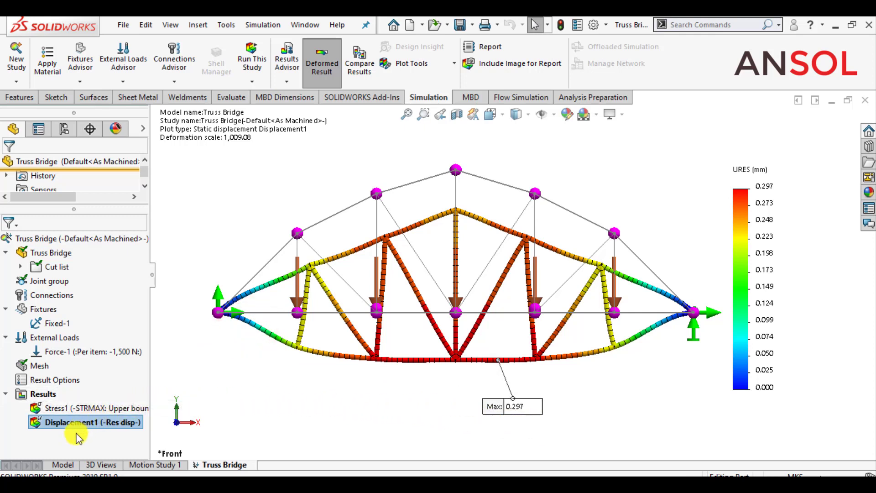
- Play the animation of the Displacement1 plot and close it
right_click(66, 427)
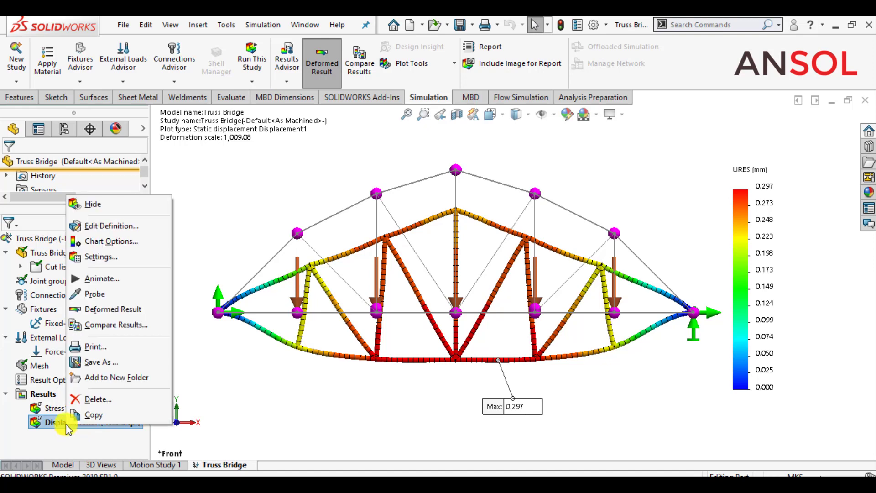
left_click(93, 280)
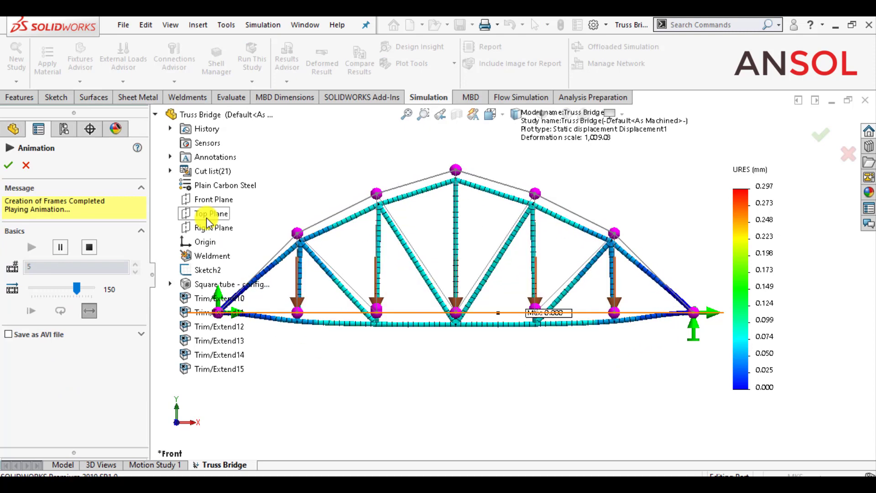
left_click(13, 165)
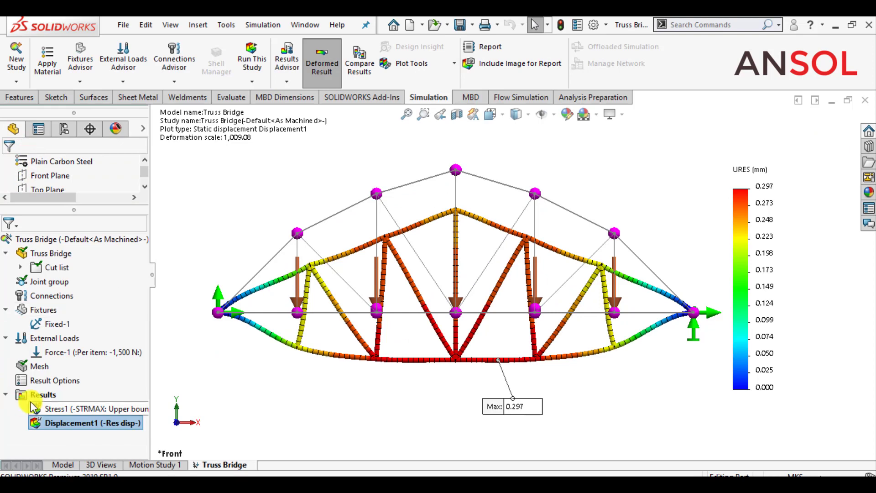
- Define a factor of safety plot with the Automatic criterion for only the central vertical member of the bridge
right_click(34, 399)
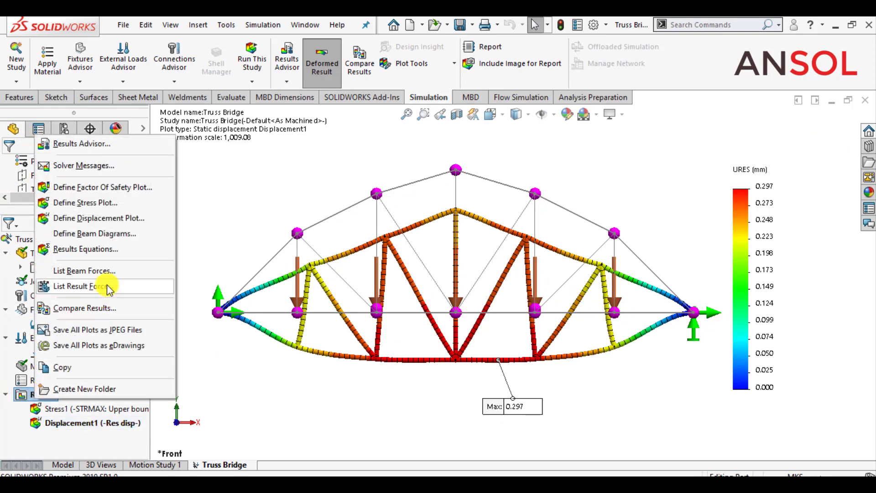
left_click(109, 187)
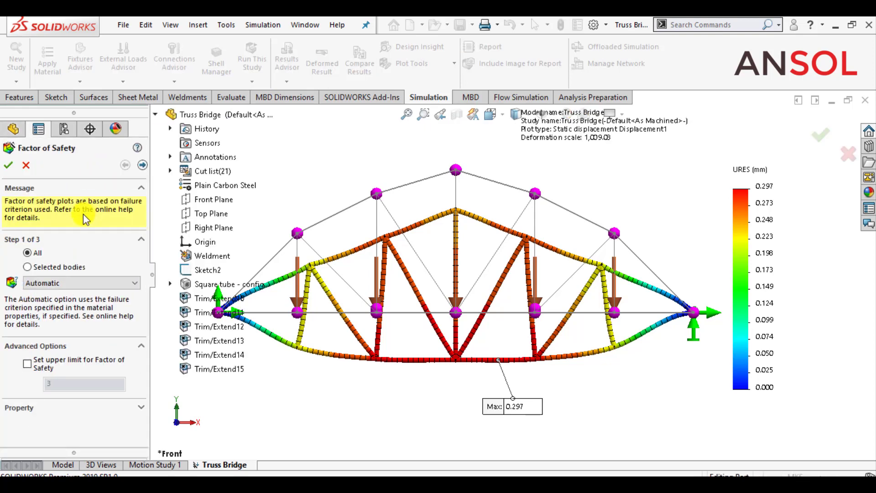
left_click(28, 267)
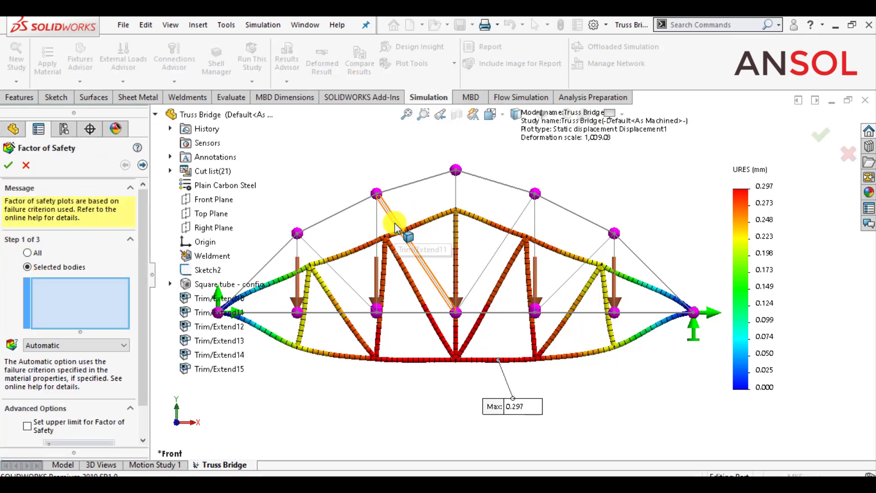
left_click(456, 192)
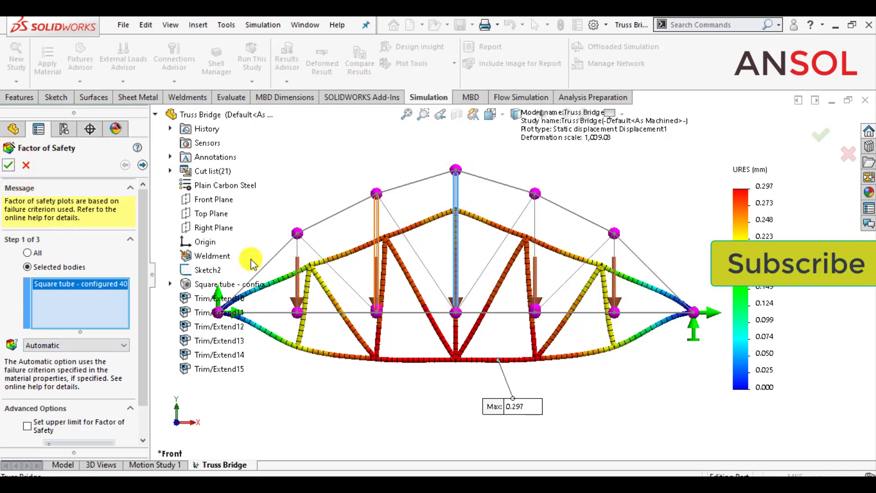
left_click(7, 165)
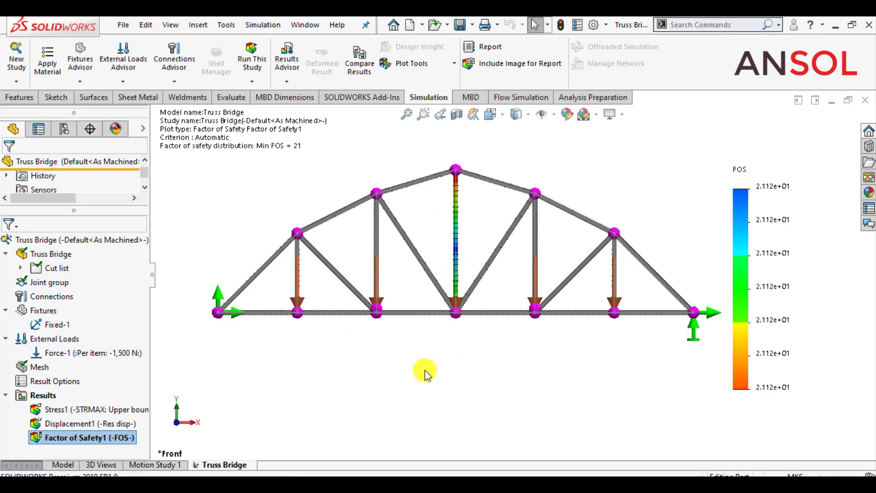
- Define another factor of safety plot for the two outermost bottom chord members, keeping the Automatic criterion
right_click(44, 396)
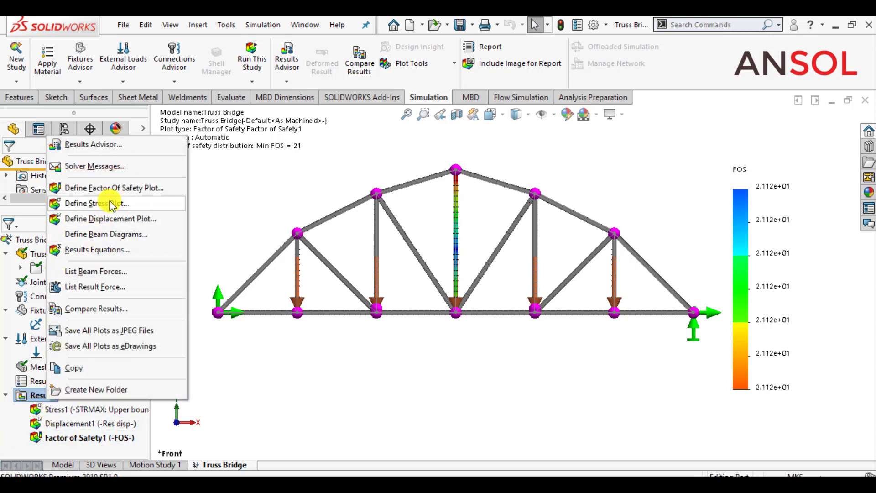
left_click(118, 188)
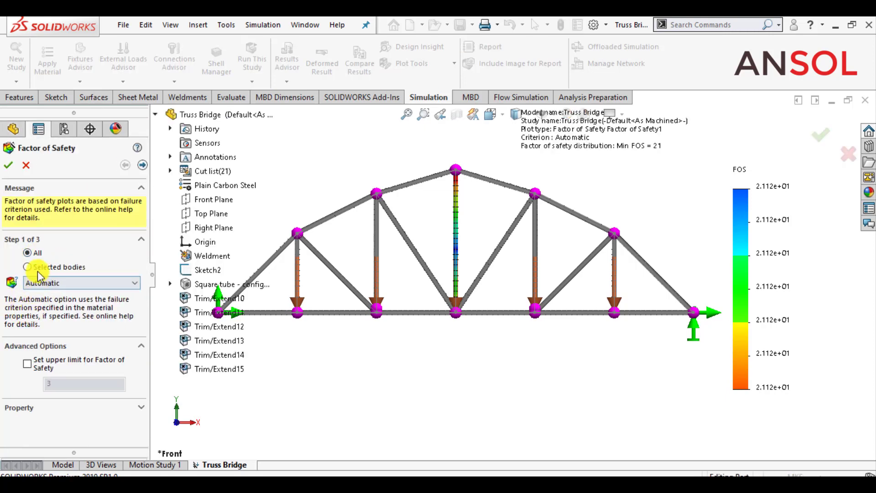
left_click(37, 267)
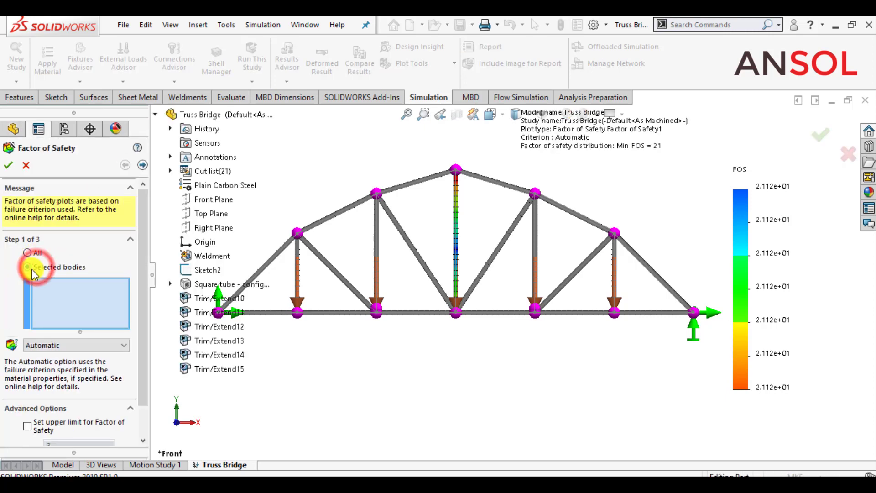
left_click(274, 315)
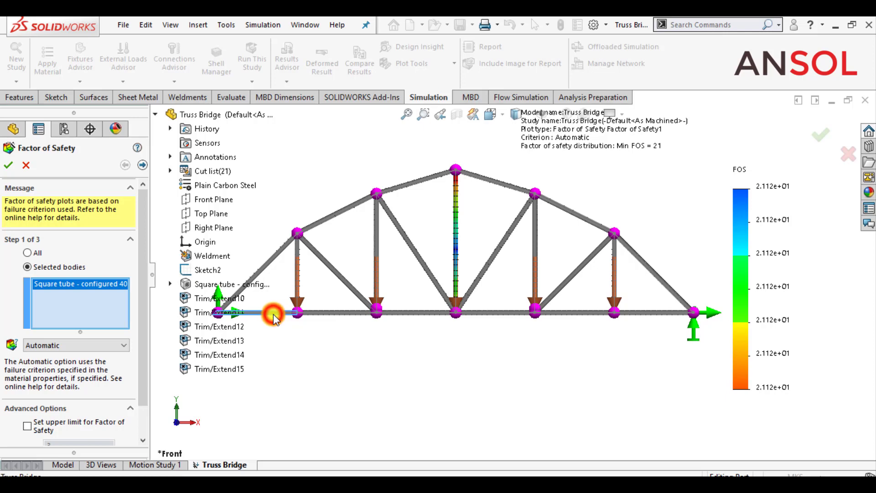
left_click(667, 315)
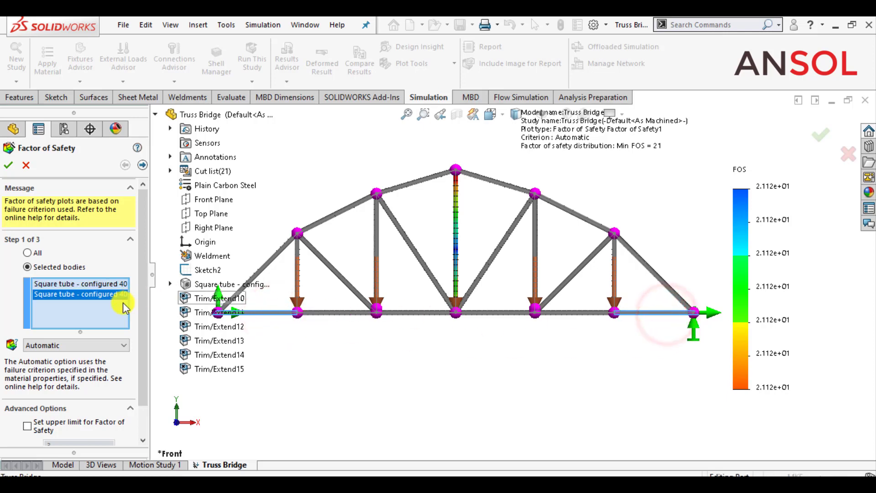
left_click(104, 348)
left_click(103, 350)
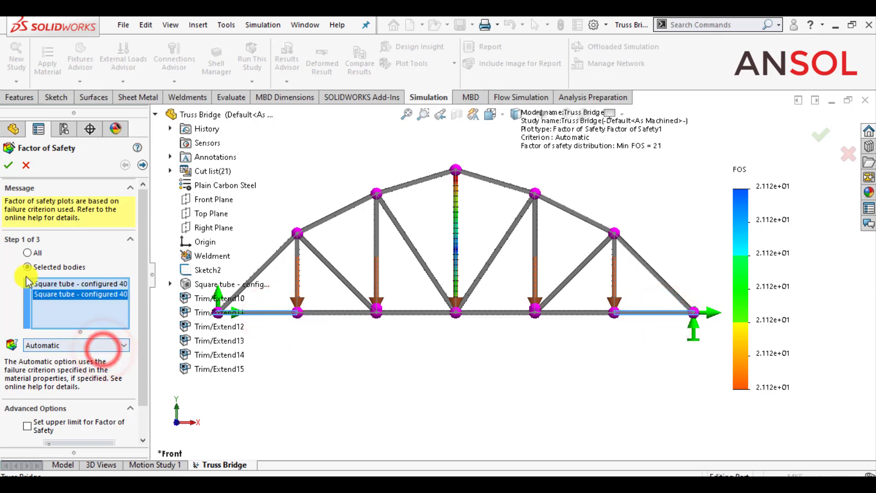
left_click(7, 166)
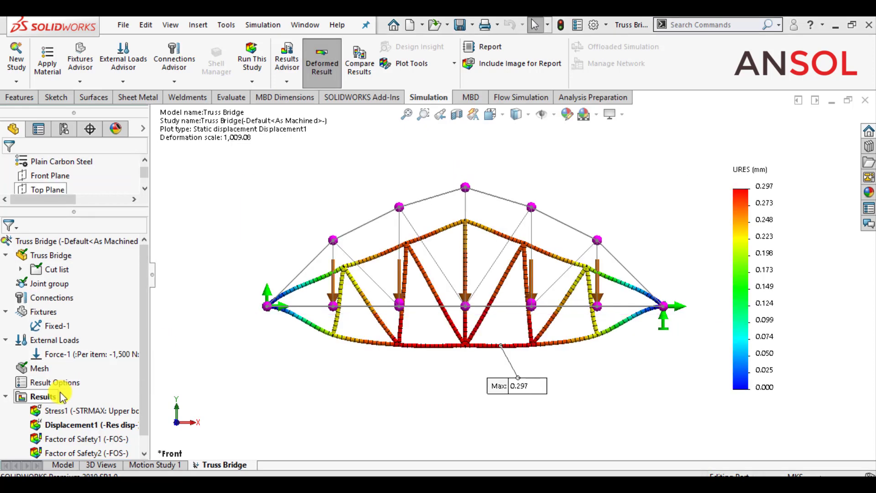
- List the reaction forces at the bridge's two fixed end joints, with the Front Plane as the reference
right_click(43, 399)
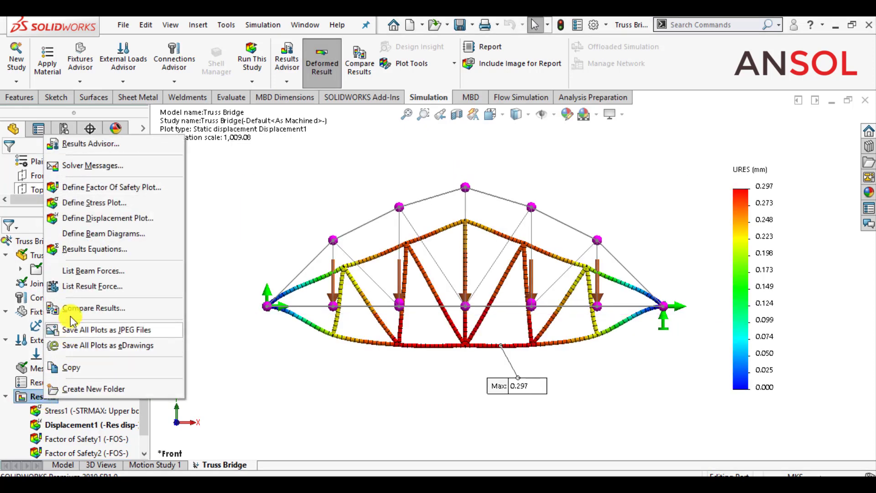
key("Escape")
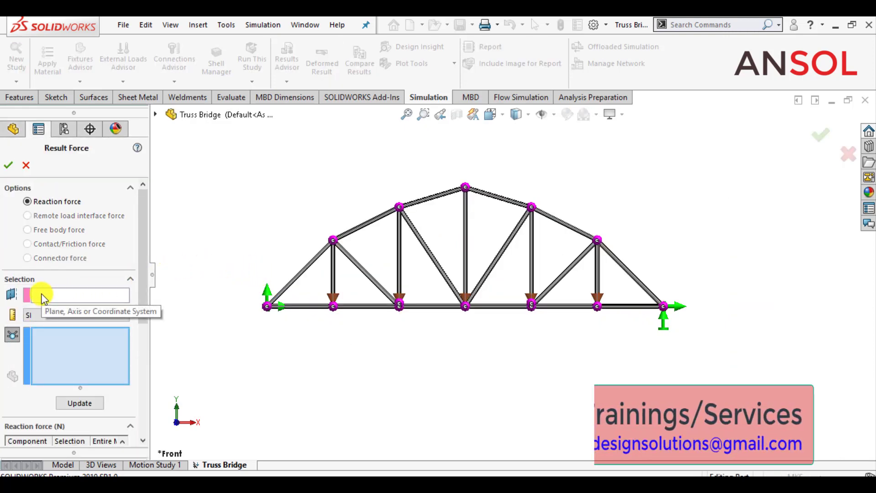
left_click(42, 296)
left_click(155, 114)
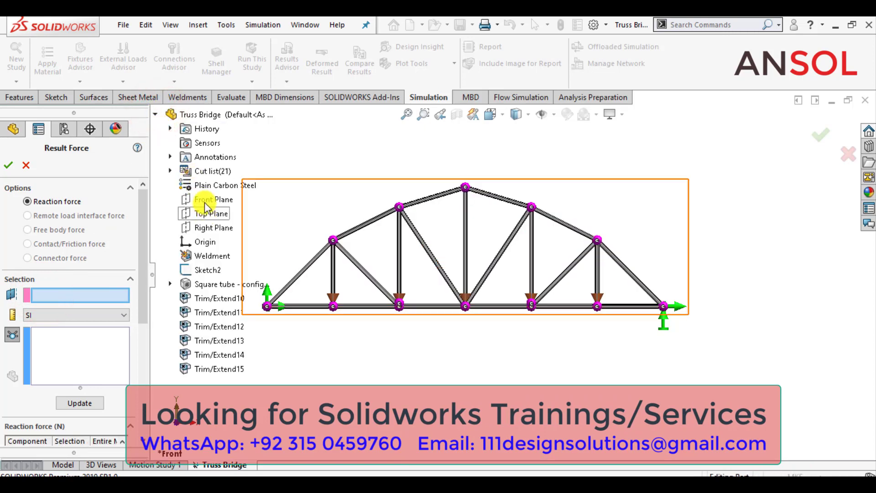
left_click(204, 200)
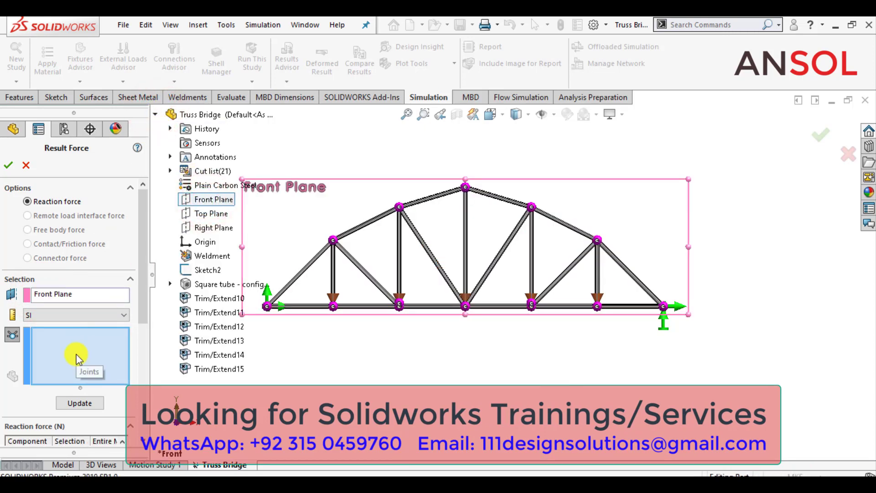
left_click(265, 305)
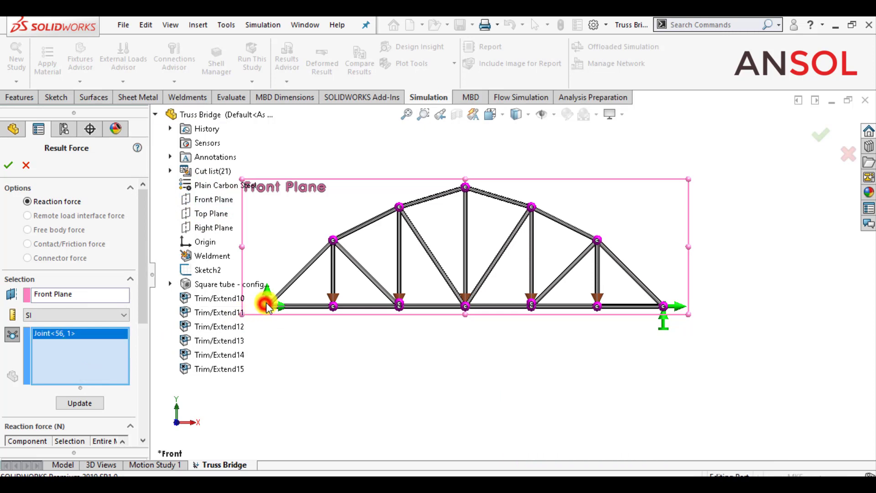
left_click(662, 307)
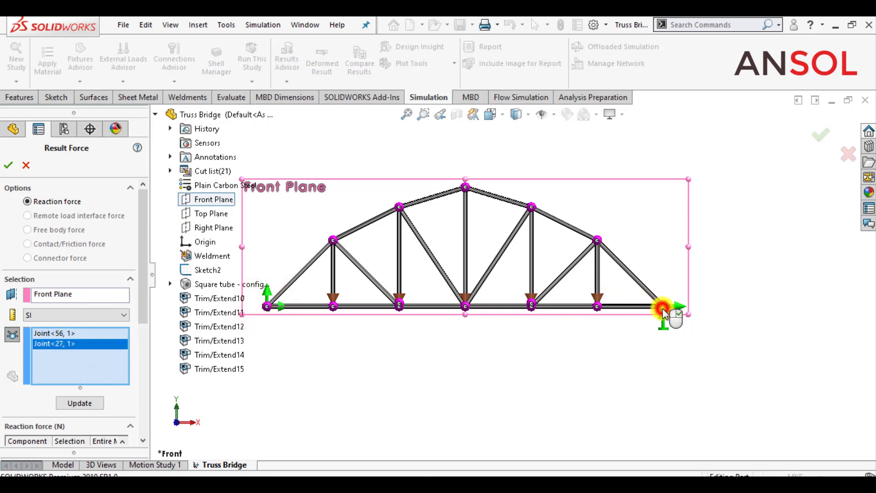
left_click(81, 404)
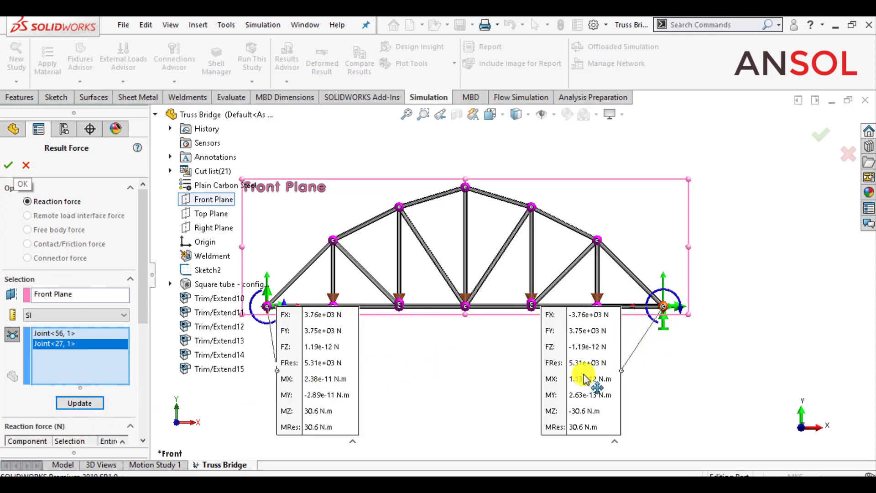
- Move the two reaction force callouts clear of the bridge's end joints and accept the result force listing
left_click_drag(583, 374, 836, 403)
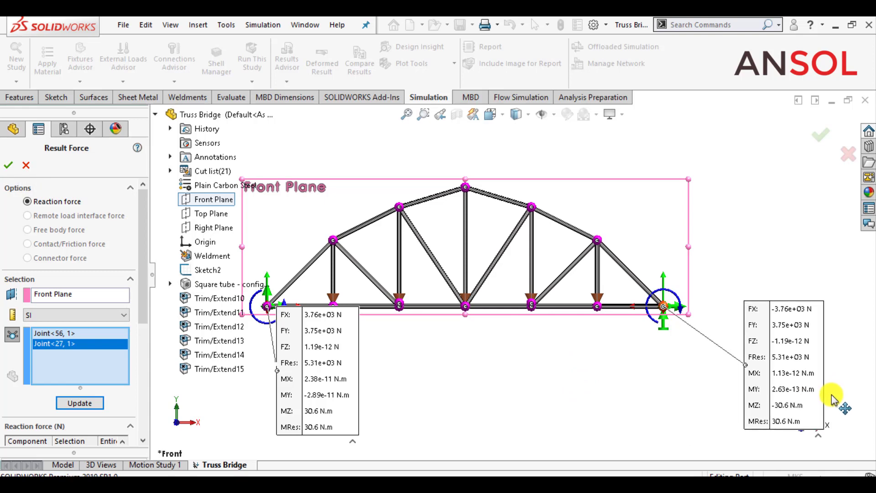
scroll(543, 292, "up", 2)
scroll(354, 348, "down", 1)
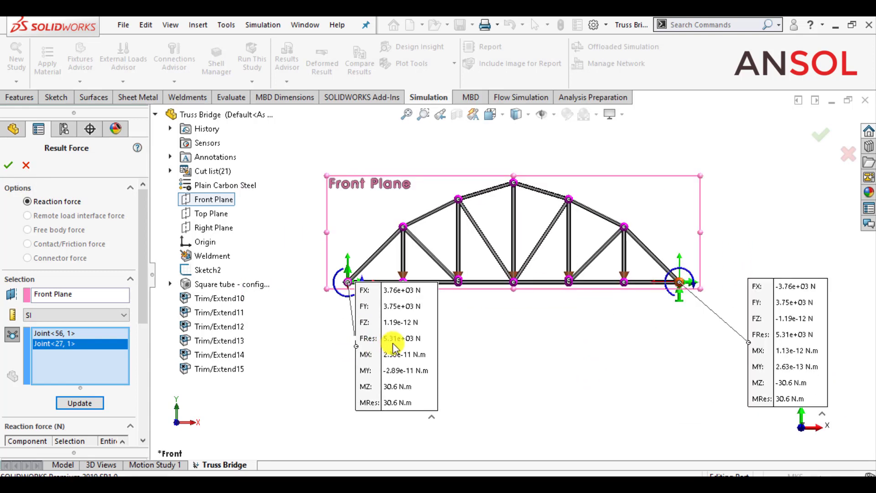
left_click_drag(390, 360, 300, 394)
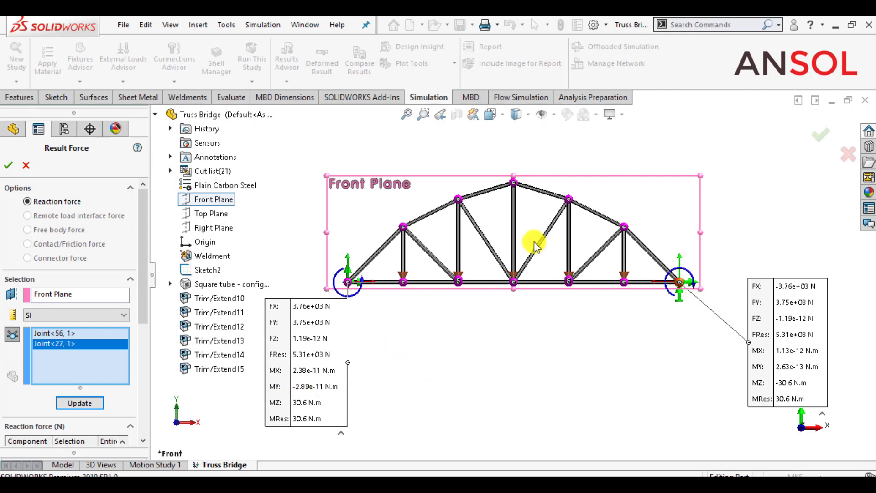
left_click(8, 166)
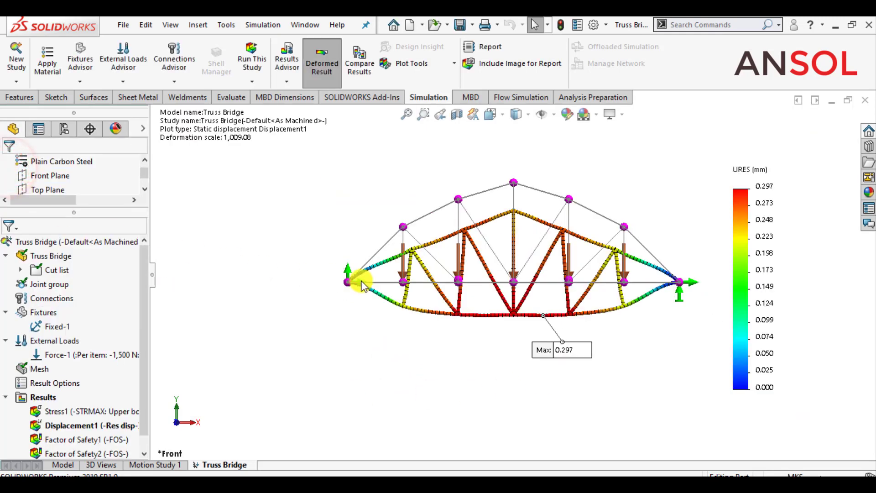
- List the beam forces in SI units for beams 1 to 21, showing only the beam end points
scroll(568, 233, "down", 3)
scroll(303, 339, "up", 1)
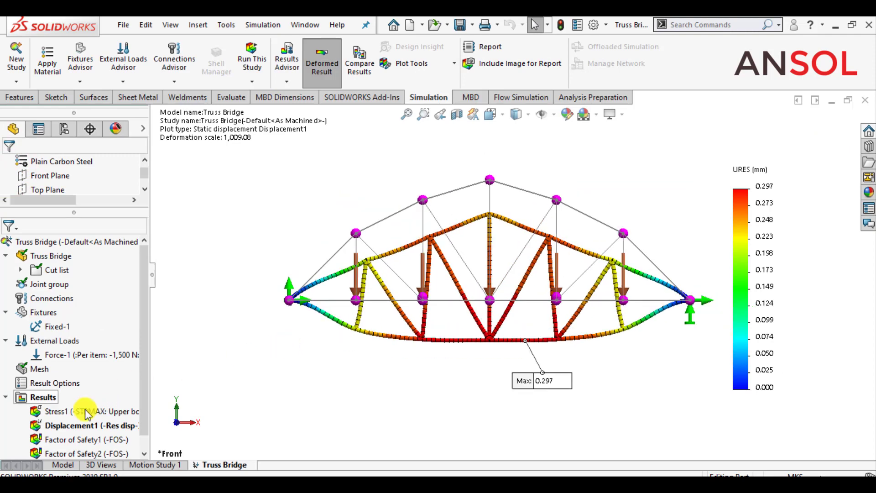
scroll(67, 424, "down", 1)
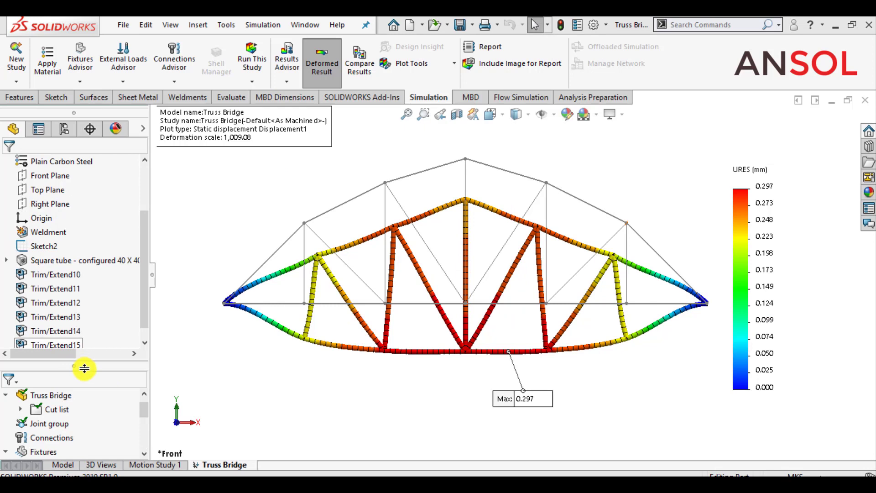
left_click_drag(83, 368, 73, 285)
scroll(15, 375, "down", 2)
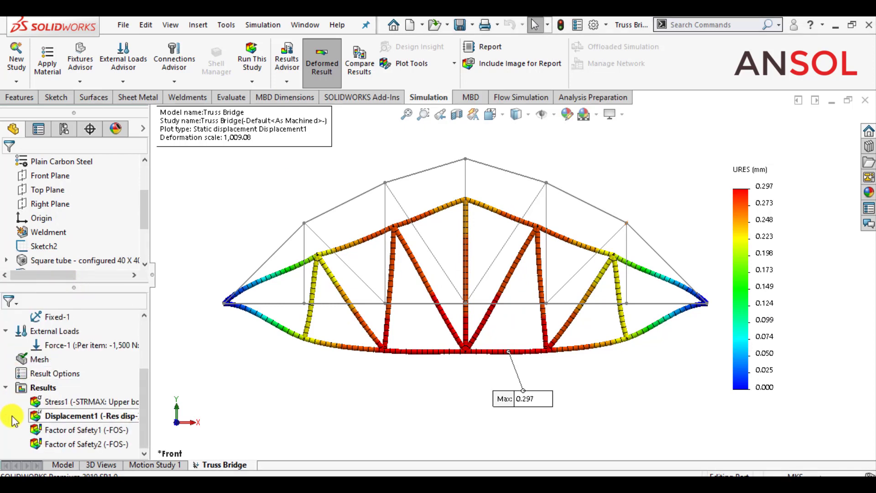
right_click(31, 388)
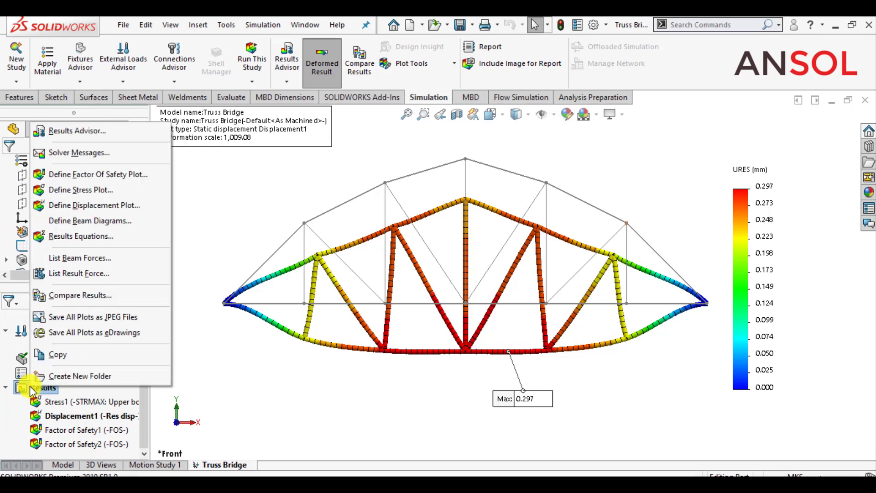
left_click(81, 259)
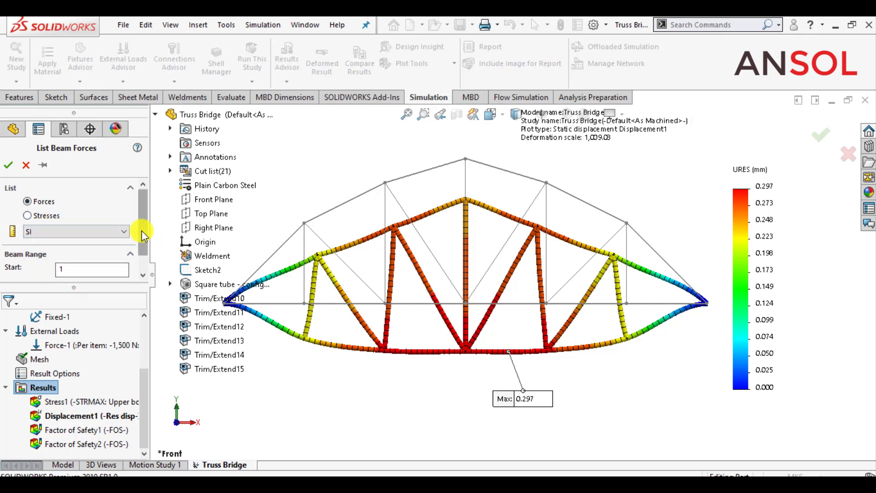
left_click_drag(142, 232, 140, 281)
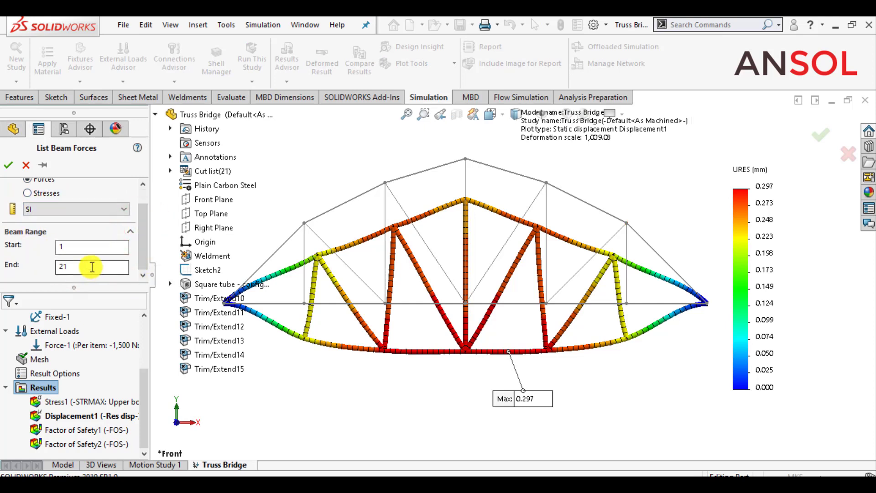
left_click(8, 166)
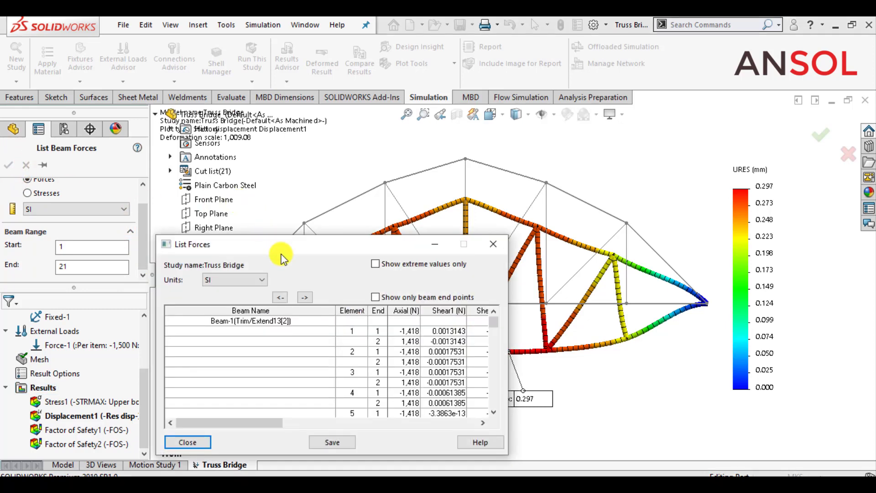
left_click(375, 299)
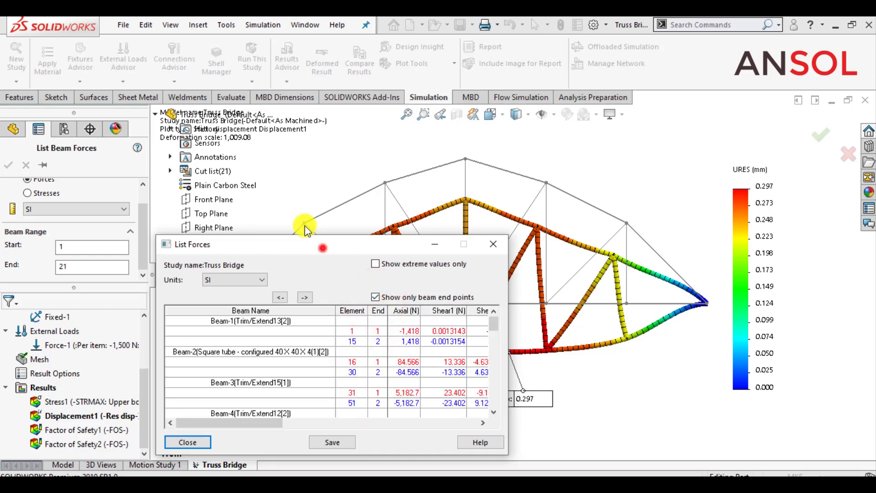
- Narrow the Beam Name column and widen the List Forces window to fit all force, moment and torque columns, keeping the bridge's outer members in view
left_click_drag(326, 247, 230, 44)
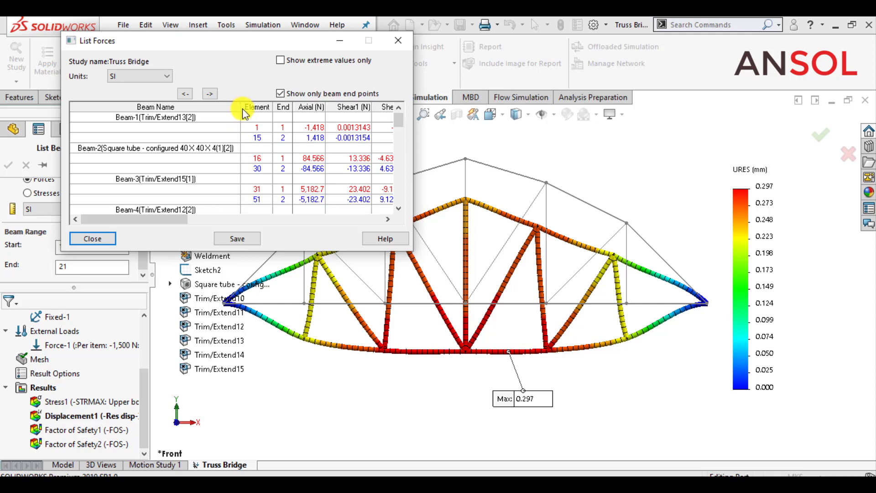
left_click_drag(236, 108, 181, 109)
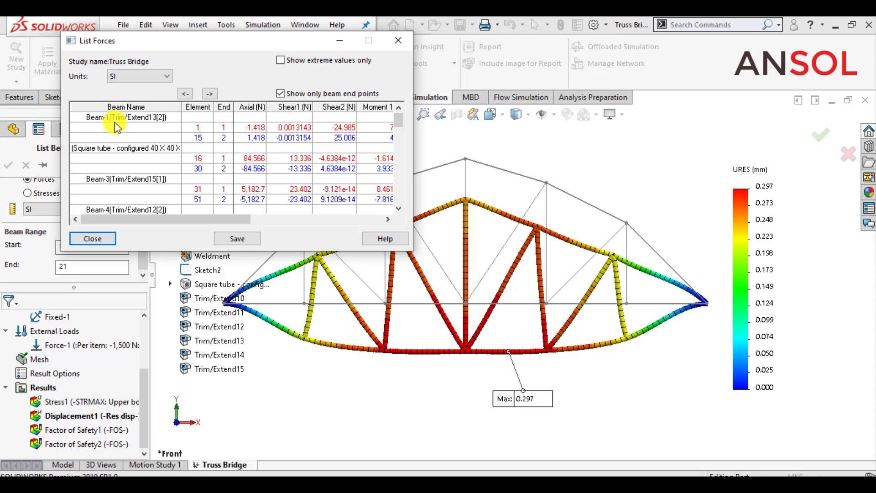
left_click_drag(59, 158, 7, 162)
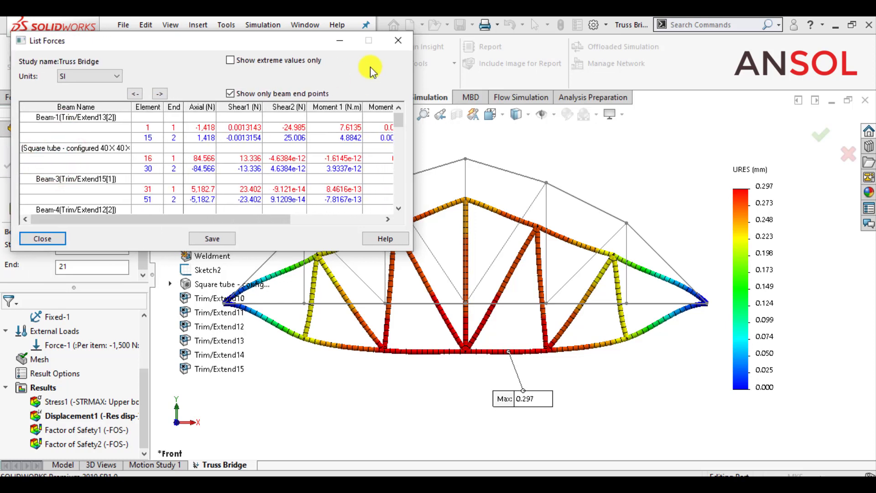
left_click_drag(278, 46, 452, 30)
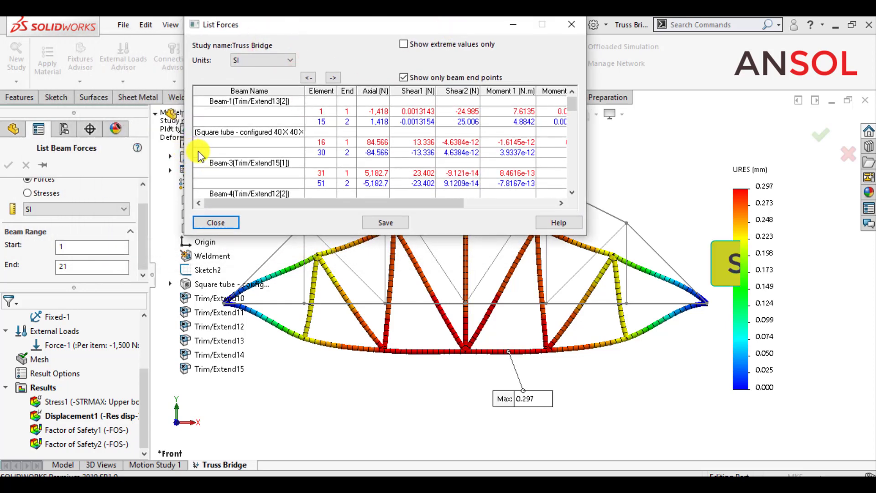
left_click_drag(183, 151, 97, 136)
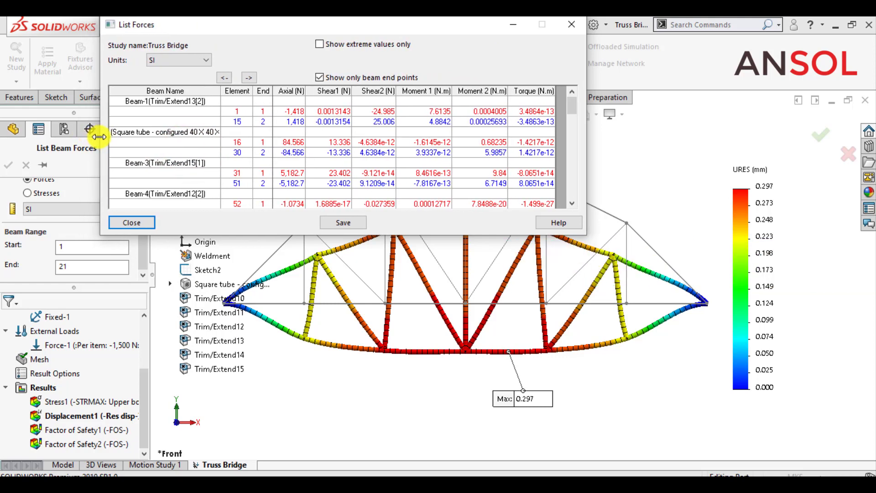
left_click_drag(266, 24, 177, 31)
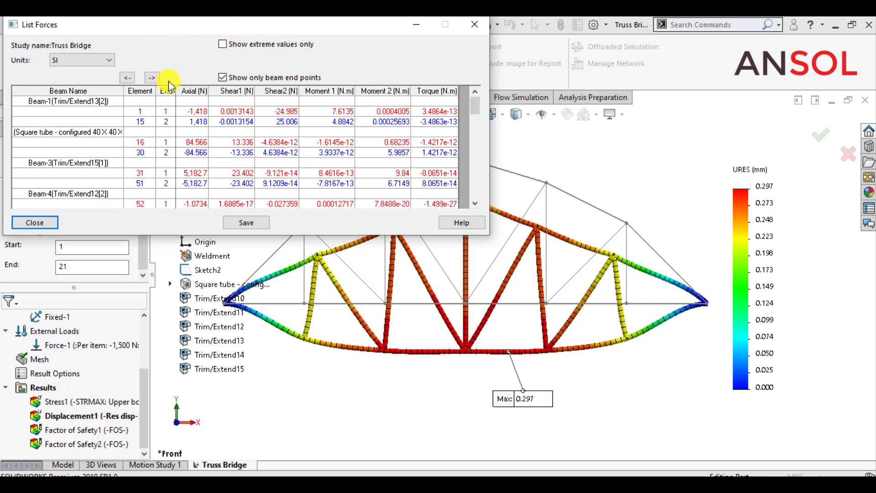
- Examine the end forces of the first four beams and the last few through Beam-21, highlighting each listed beam on the bridge
left_click(81, 103)
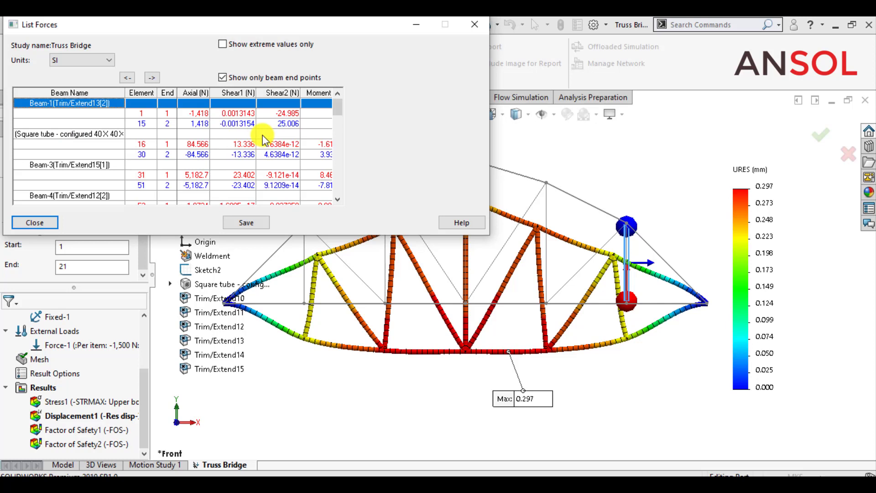
left_click(75, 137)
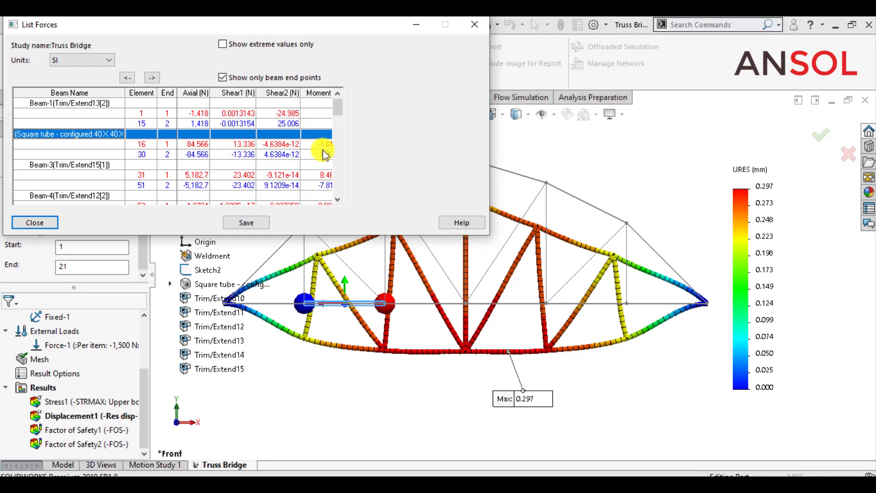
left_click(51, 165)
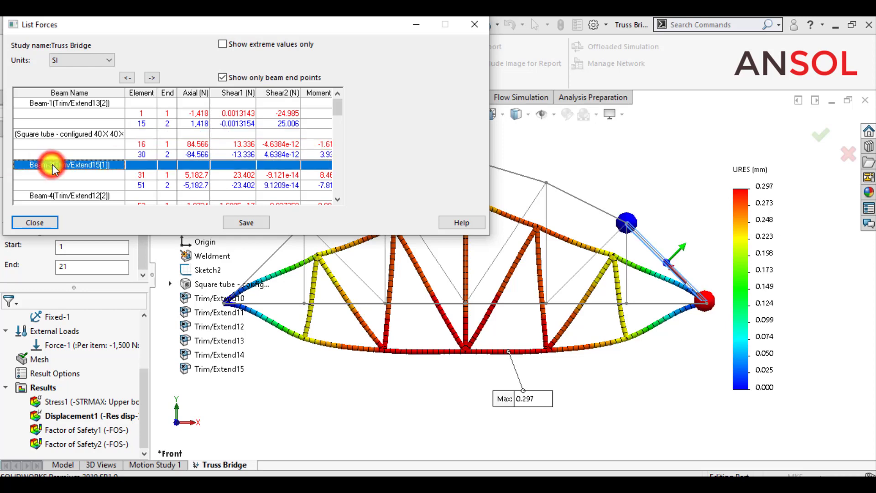
left_click(64, 195)
scroll(66, 190, "down", 10)
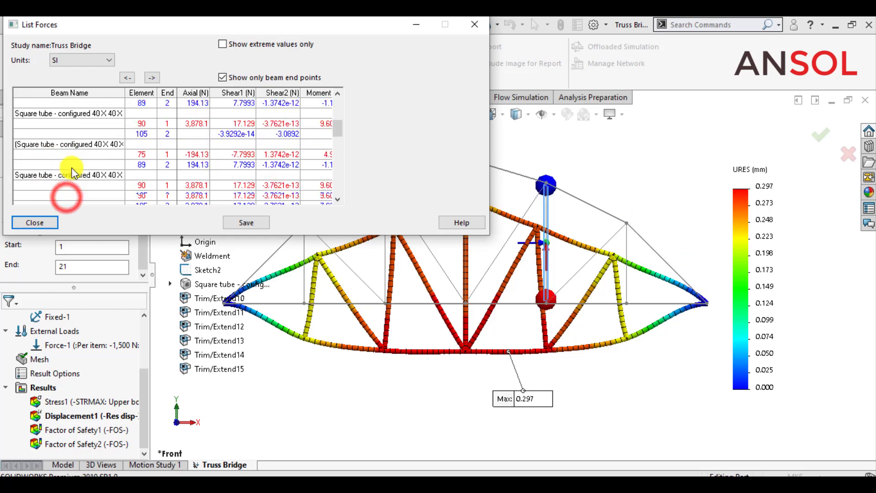
scroll(69, 173, "down", 8)
left_click(73, 166)
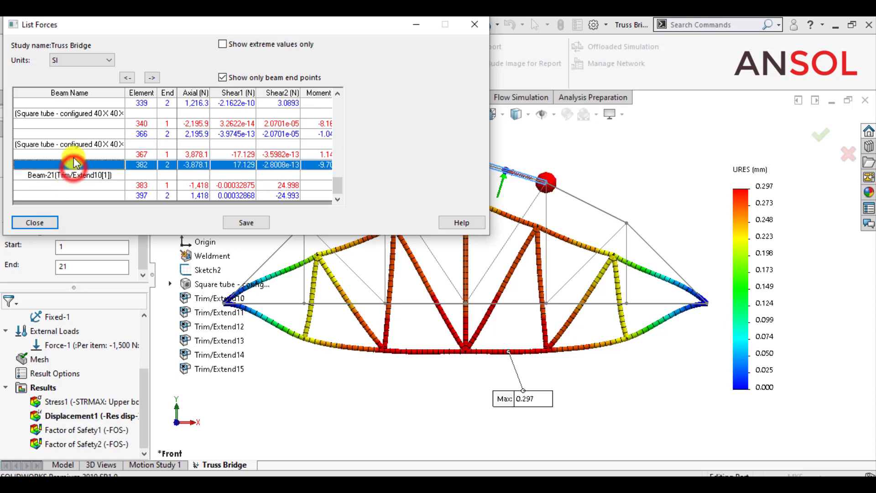
left_click(68, 133)
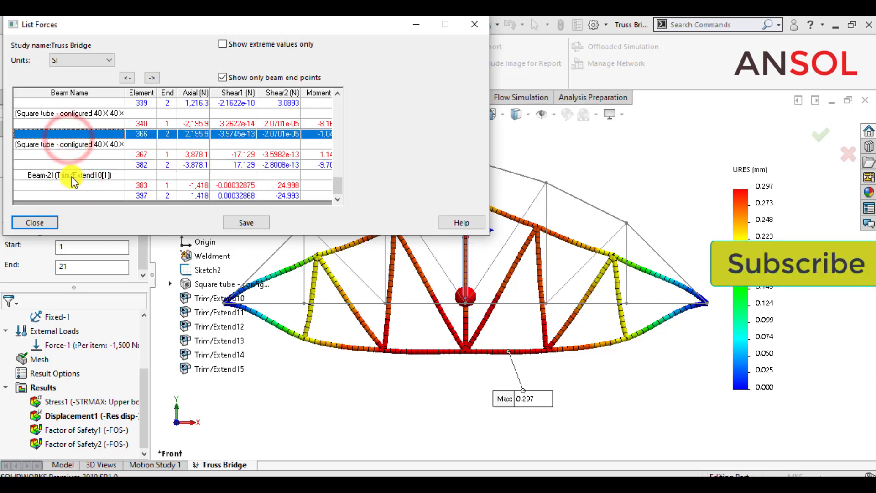
left_click(71, 177)
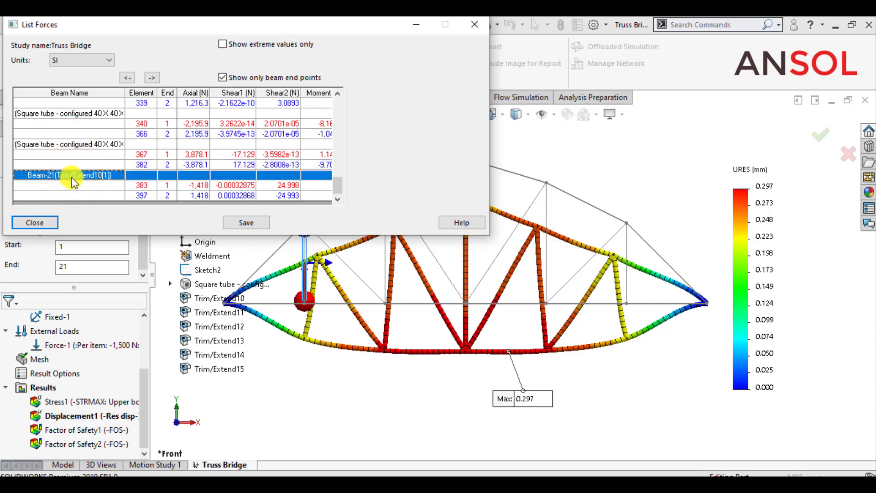
left_click(64, 144)
left_click(62, 112)
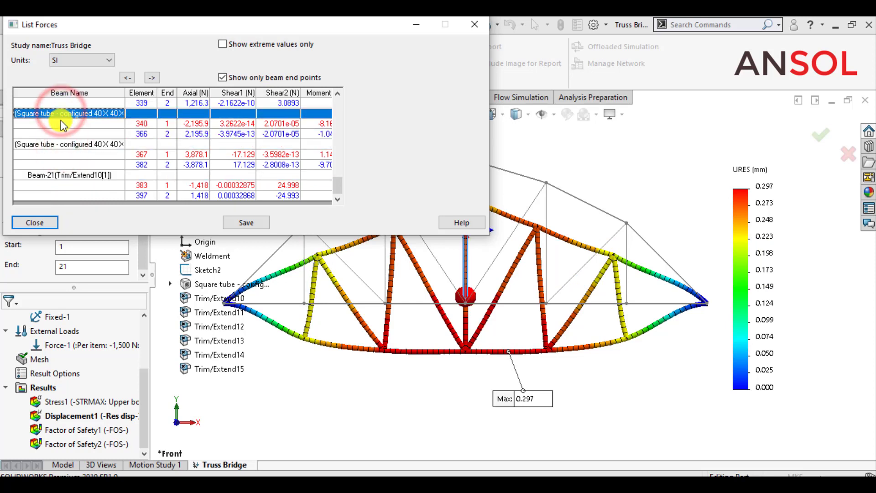